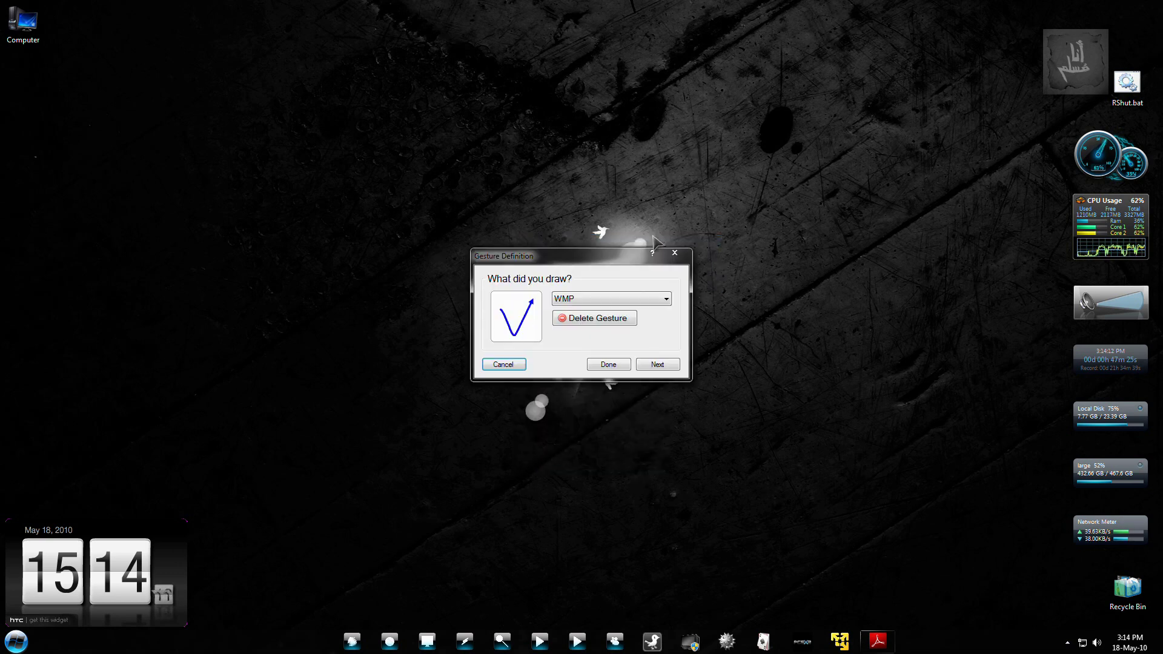
Accept the drawn check-mark as the WMP gesture, then reveal the hidden tray icons.
{"action": "left_click", "coordinate": [508, 367]}
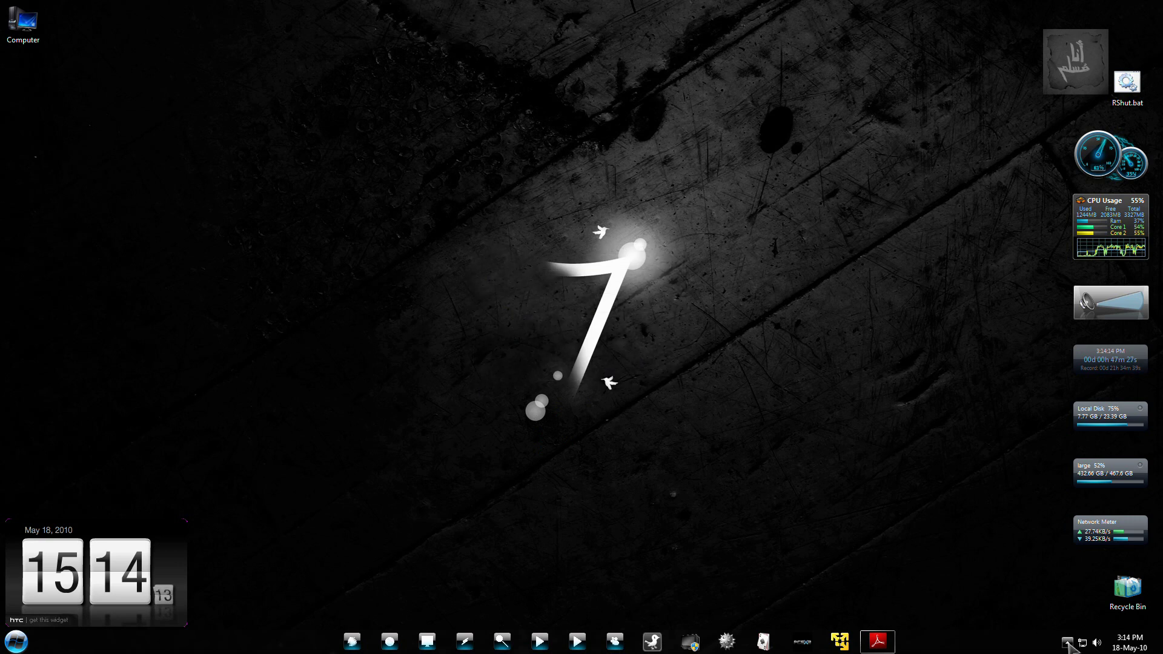
{"action": "left_click", "coordinate": [1067, 642]}
Turn off Training Mode, then play foxtab.mp4 in Windows Media Player with Ctrl+O.
{"action": "right_click", "coordinate": [1066, 580]}
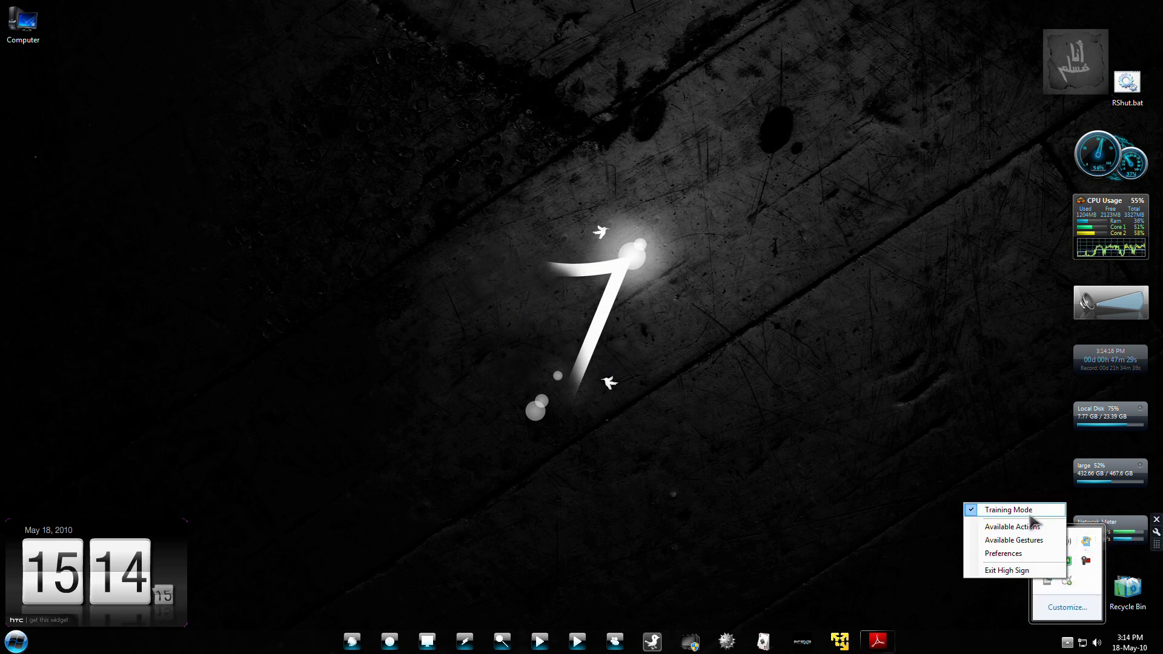
{"action": "left_click", "coordinate": [1029, 516]}
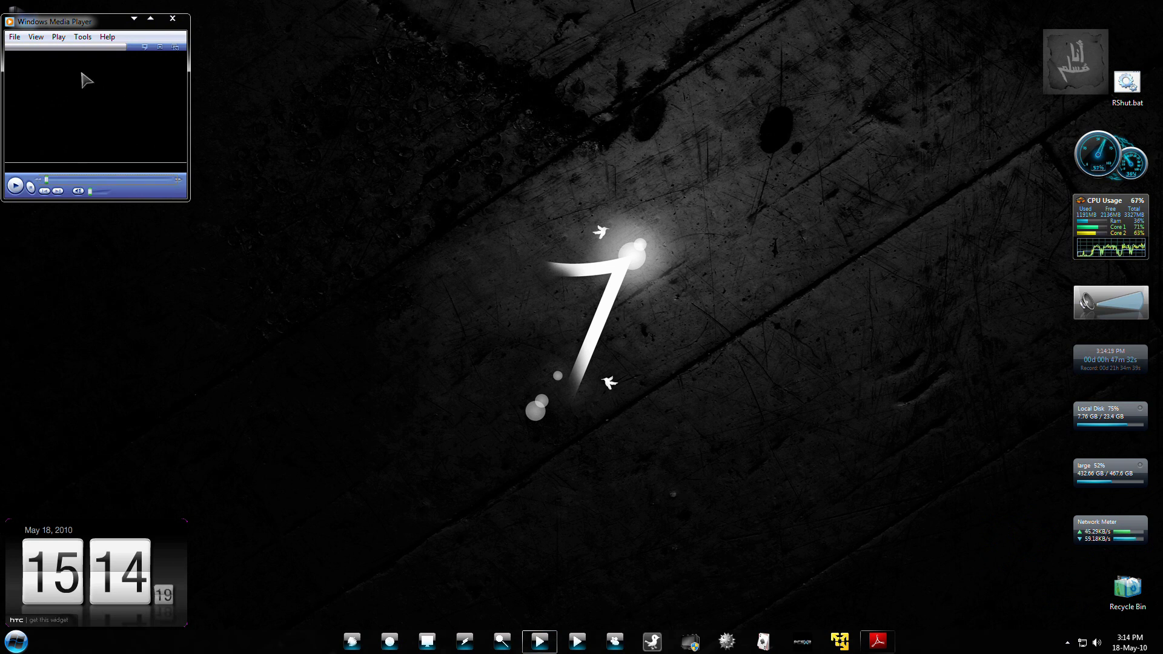
{"action": "key", "text": "ctrl+o"}
{"action": "double_click", "coordinate": [145, 160]}
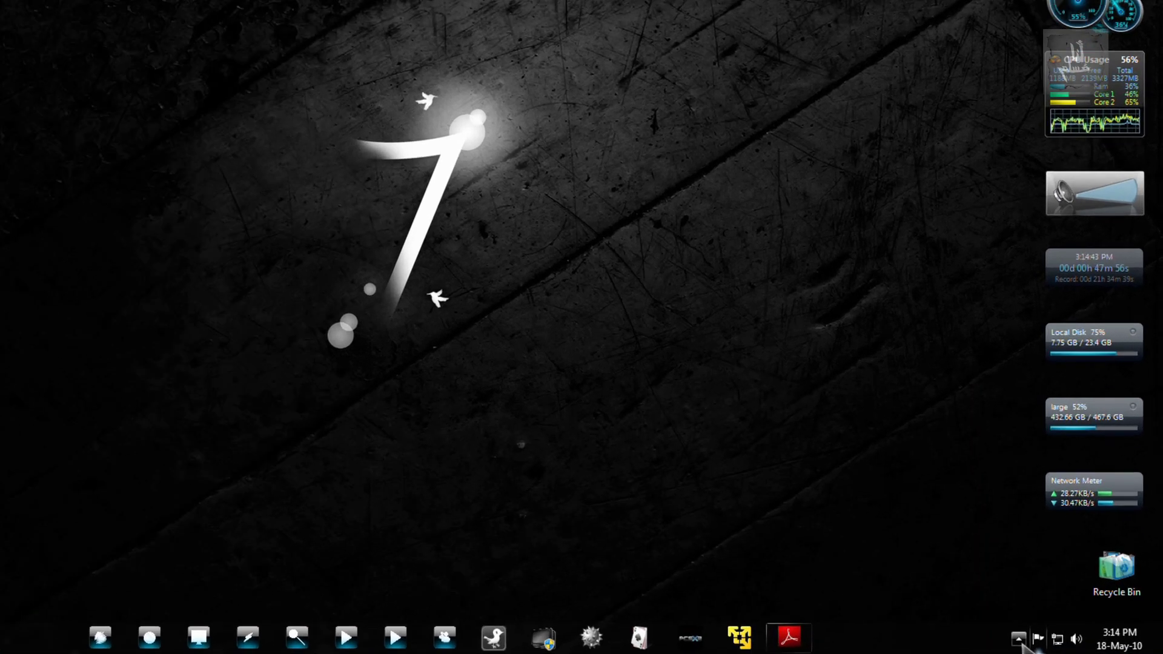
Turn High Sign's Training Mode back on from its tray icon.
{"action": "left_click", "coordinate": [1019, 640]}
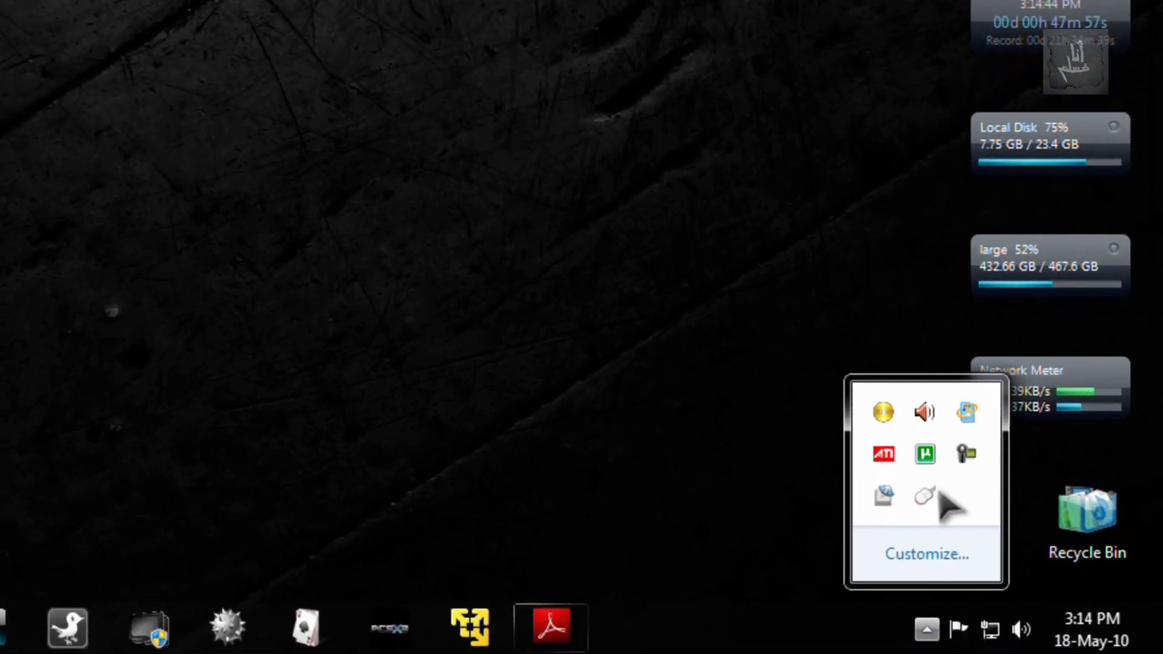
{"action": "right_click", "coordinate": [1018, 557]}
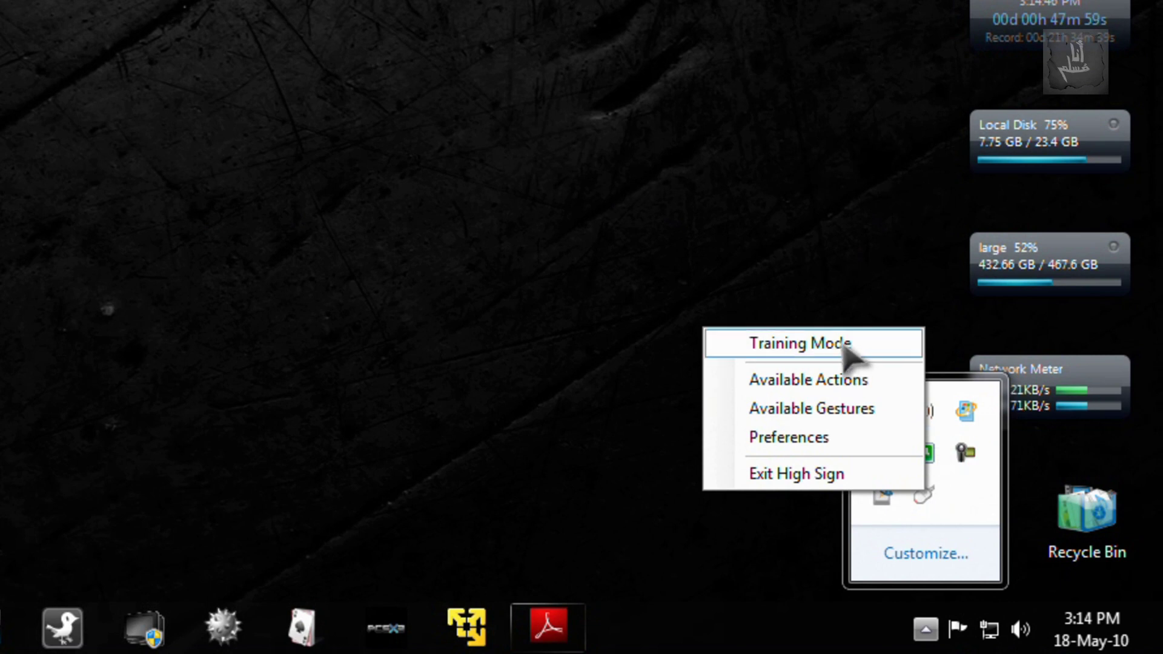
{"action": "left_click", "coordinate": [532, 203]}
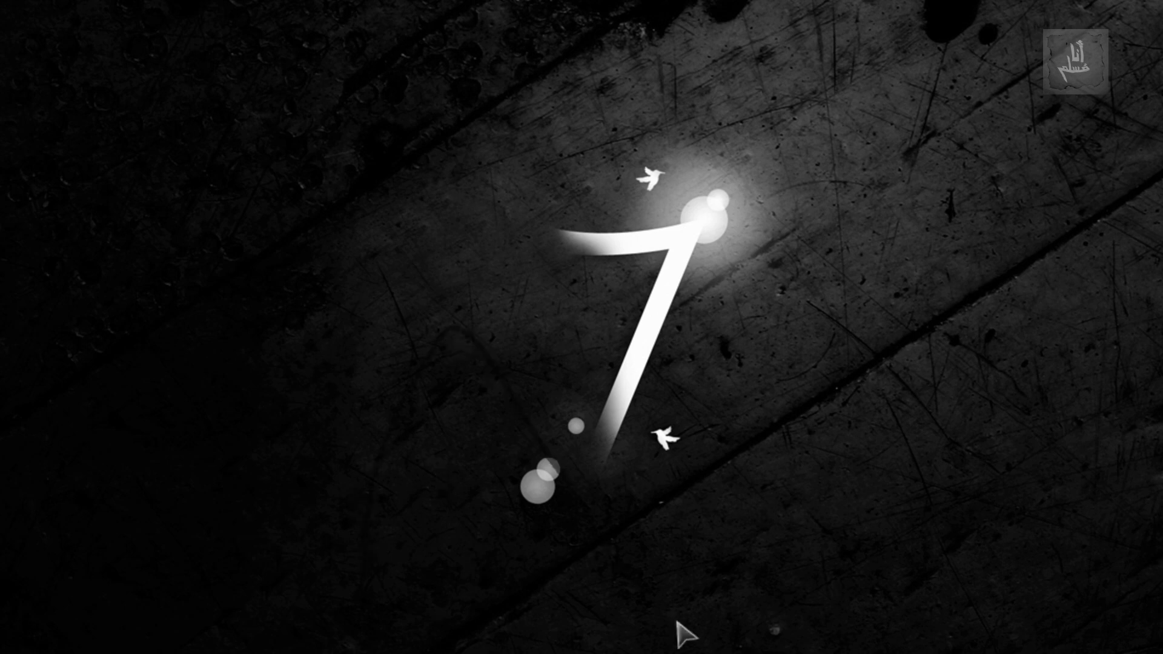
Draw the loop gesture, discard the first attempt, and redraw it for the new AD gesture.
{"action": "left_click_drag", "start_coordinate": [476, 345], "coordinate": [567, 428]}
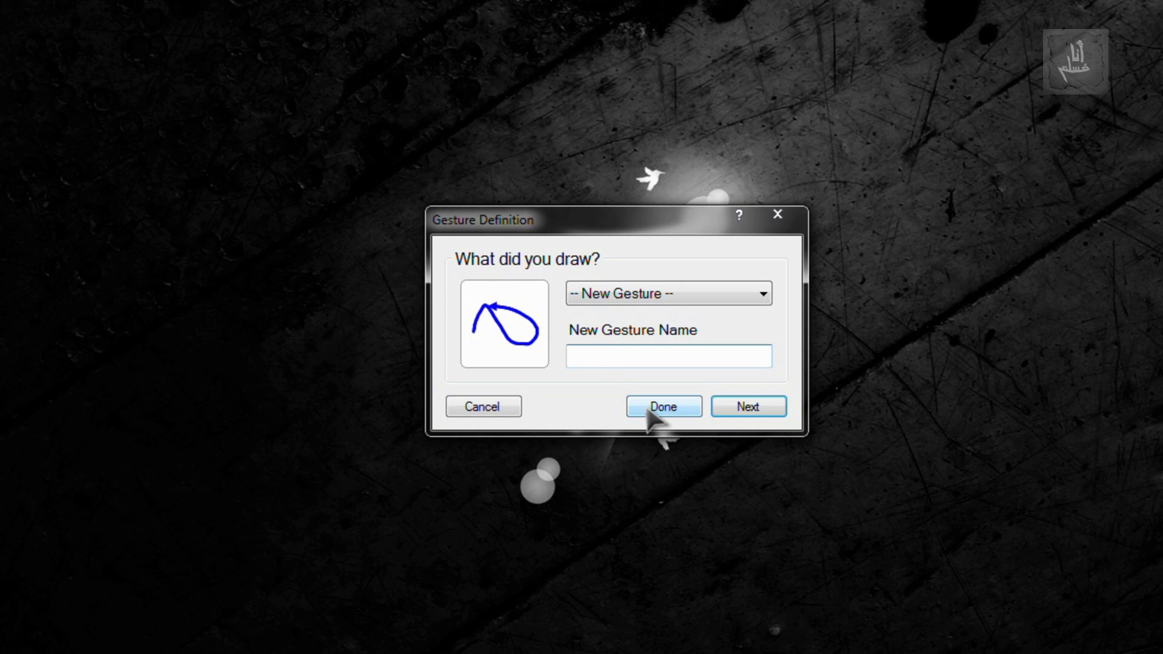
{"action": "left_click", "coordinate": [497, 406]}
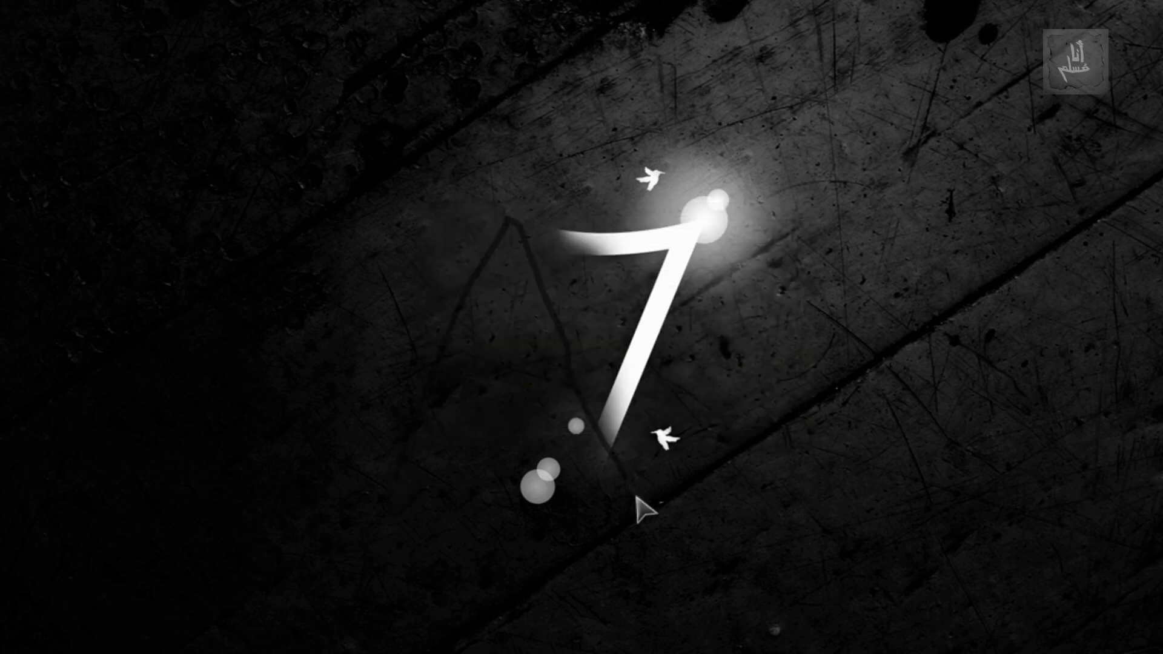
{"action": "left_click_drag", "start_coordinate": [511, 229], "coordinate": [542, 363]}
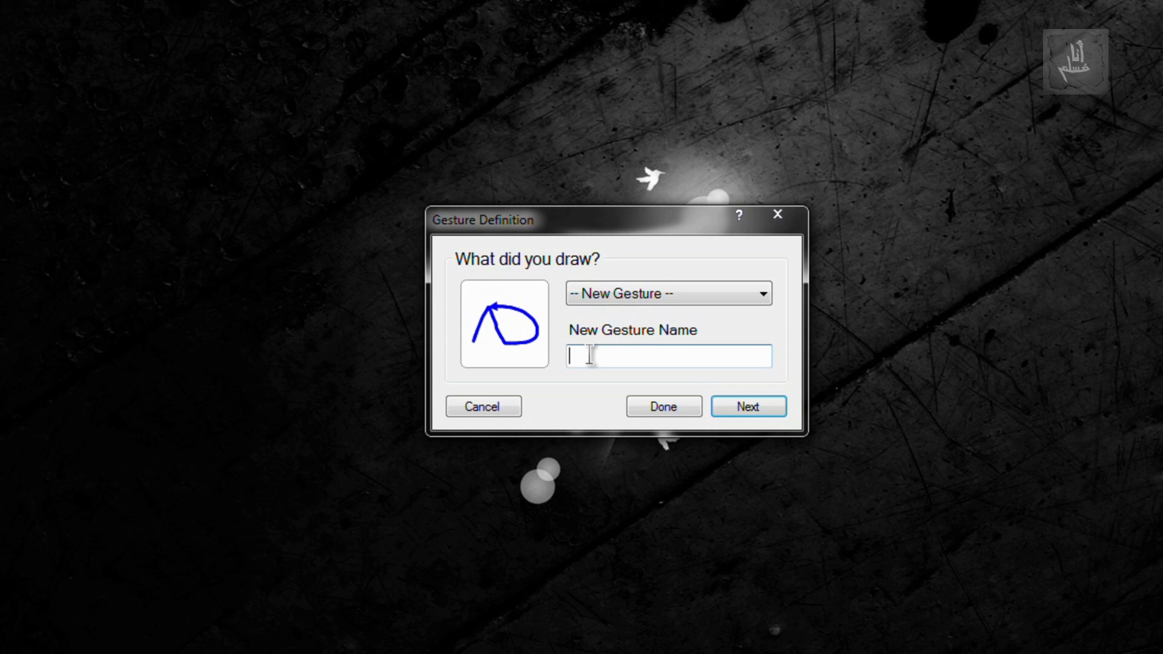
Set the AD gesture's target to All Applications instead of Adobe Reader.
{"action": "left_click", "coordinate": [774, 403]}
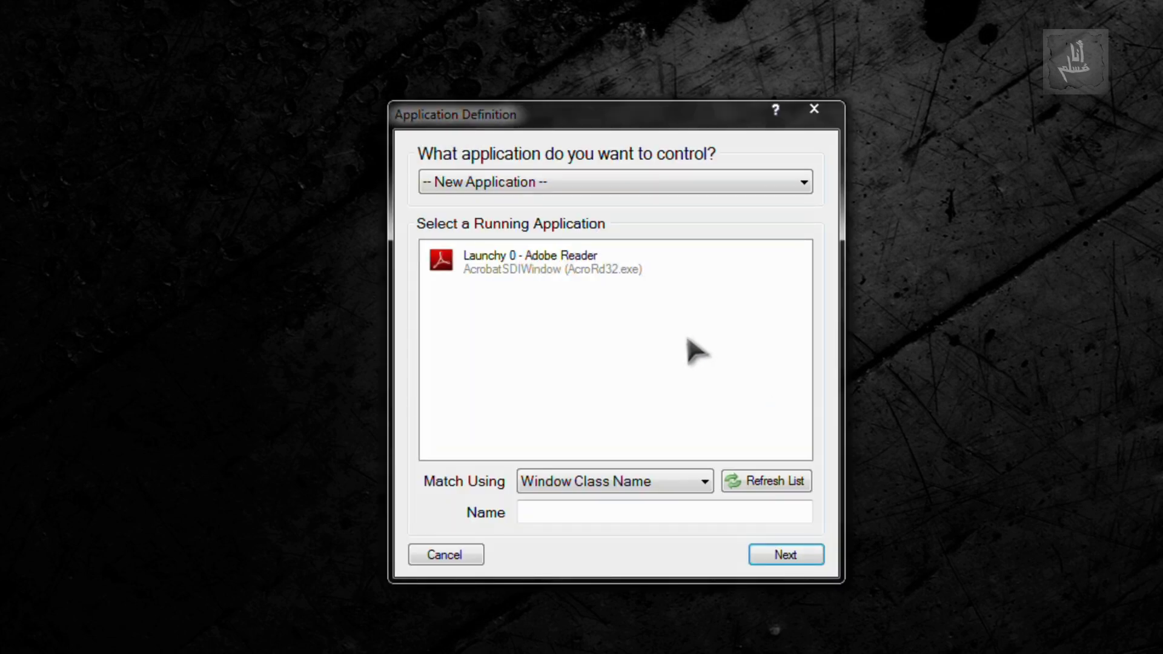
{"action": "left_click", "coordinate": [590, 277]}
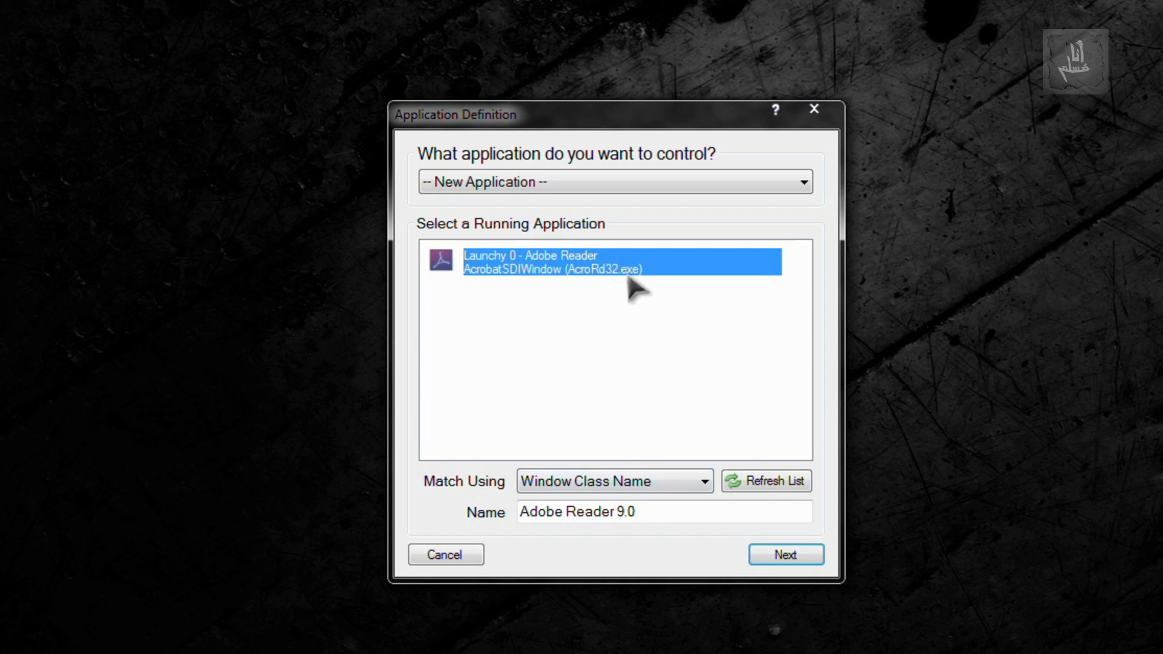
{"action": "left_click", "coordinate": [608, 340]}
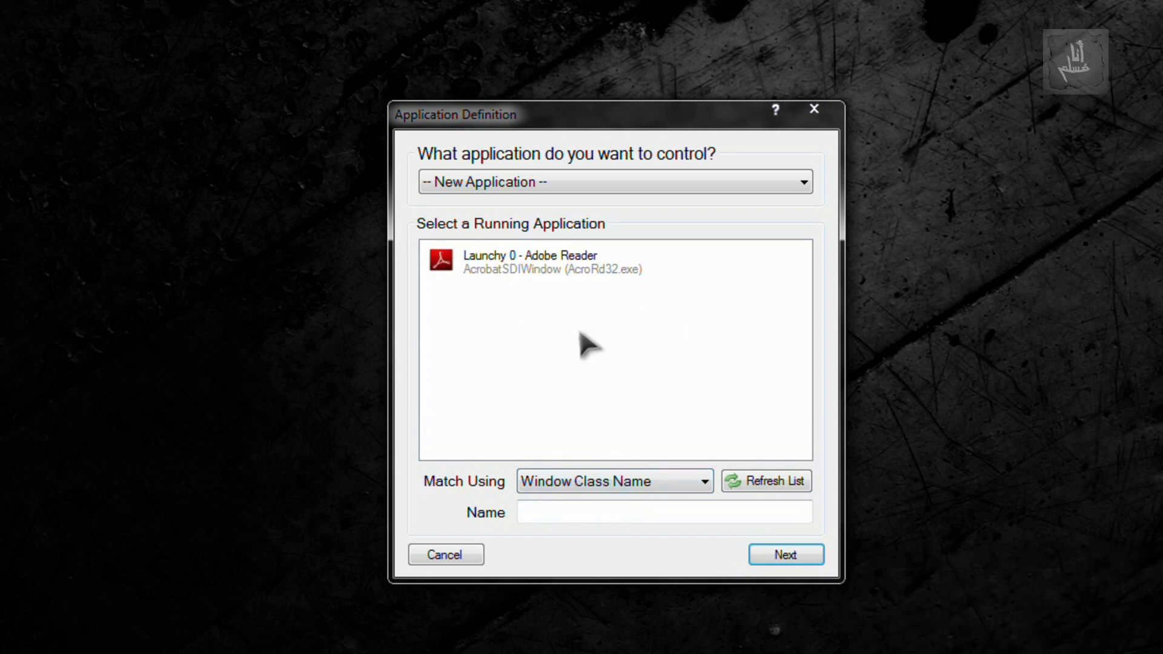
{"action": "left_click", "coordinate": [523, 193]}
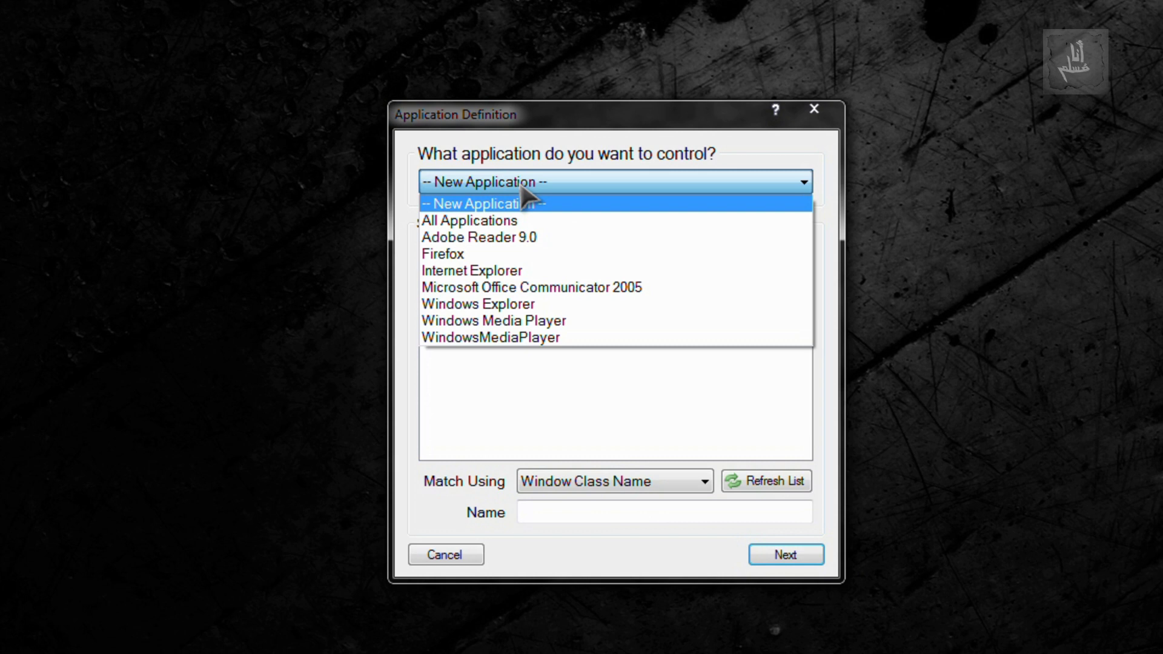
{"action": "left_click", "coordinate": [525, 191]}
{"action": "left_click", "coordinate": [530, 192]}
{"action": "left_click", "coordinate": [514, 227]}
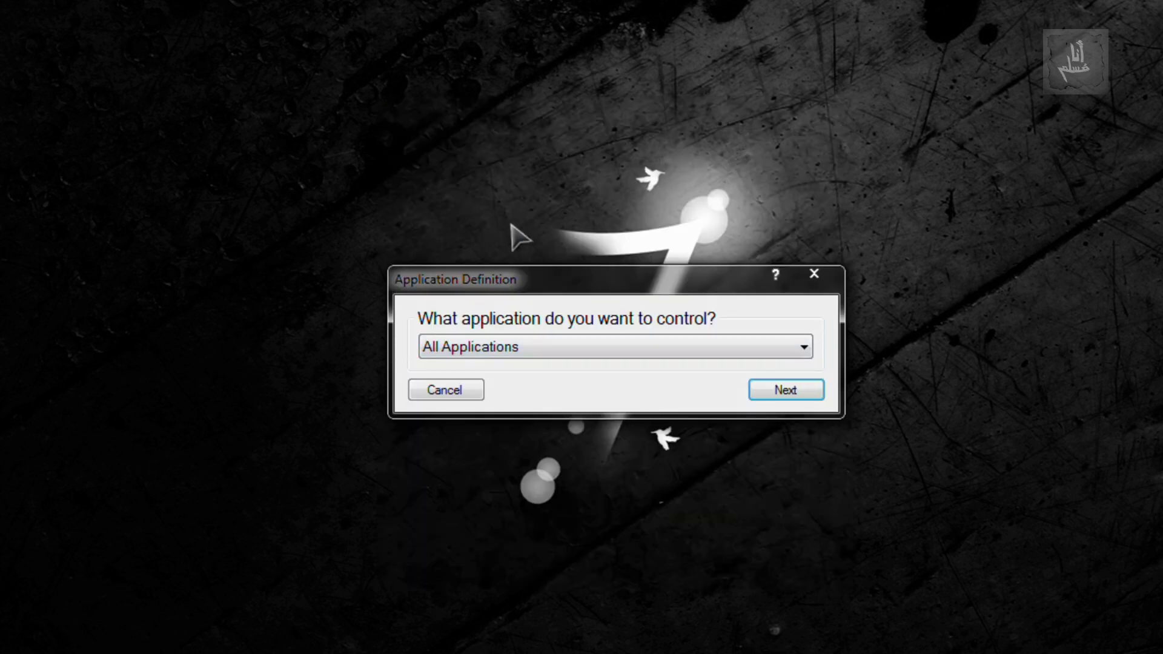
{"action": "left_click", "coordinate": [786, 393]}
Choose Run - Command or Program as the action, named 'Launching Adobe Reader'.
{"action": "left_click", "coordinate": [595, 350]}
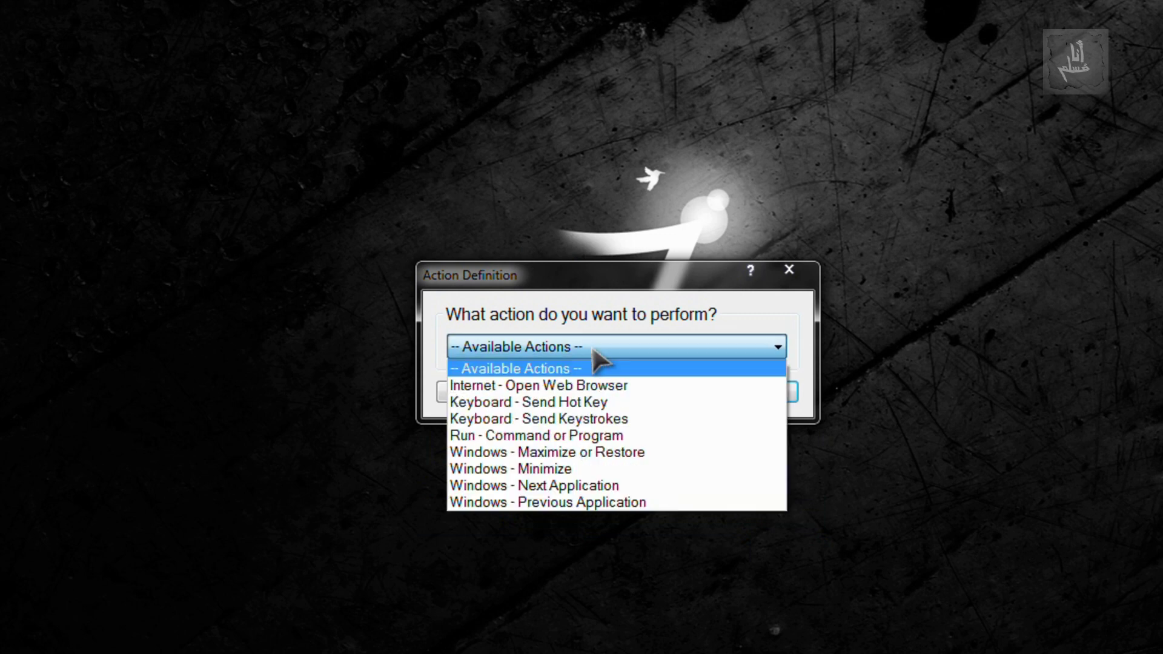
{"action": "left_click", "coordinate": [573, 435]}
{"action": "left_click_drag", "start_coordinate": [696, 311], "coordinate": [498, 310]}
{"action": "type", "text": "Launching Adobe Reader"}
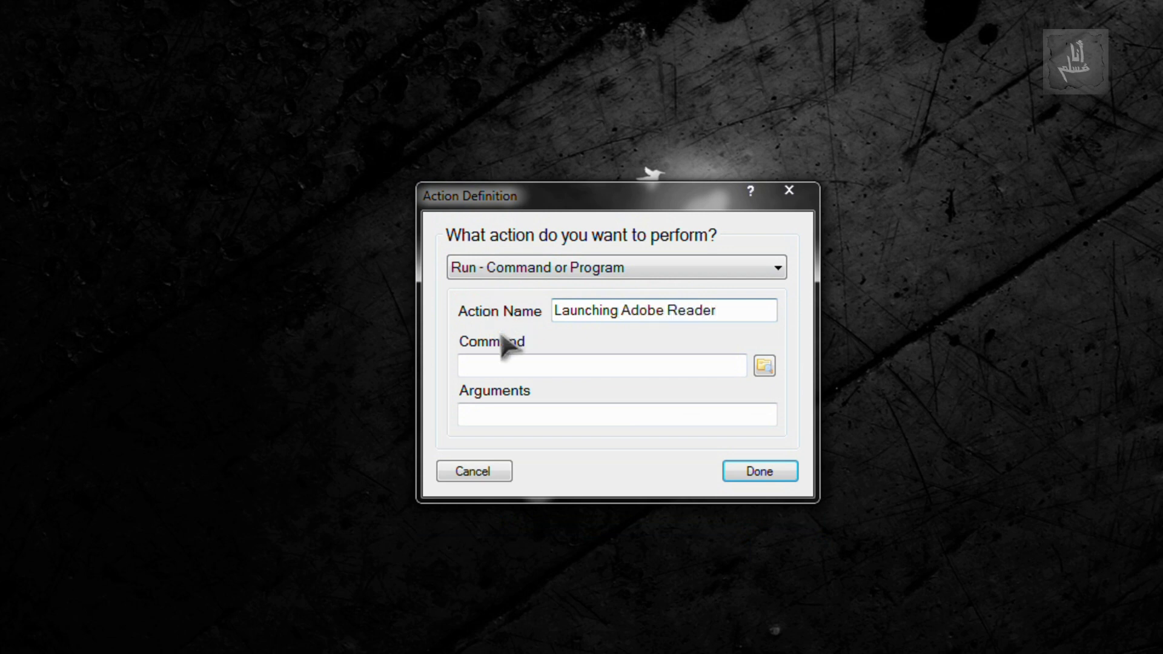
Browse to C:\Program Files\Adobe\Reader 9.0\Reader\AcroRd32.exe as the command.
{"action": "left_click", "coordinate": [515, 365]}
{"action": "left_click", "coordinate": [771, 366]}
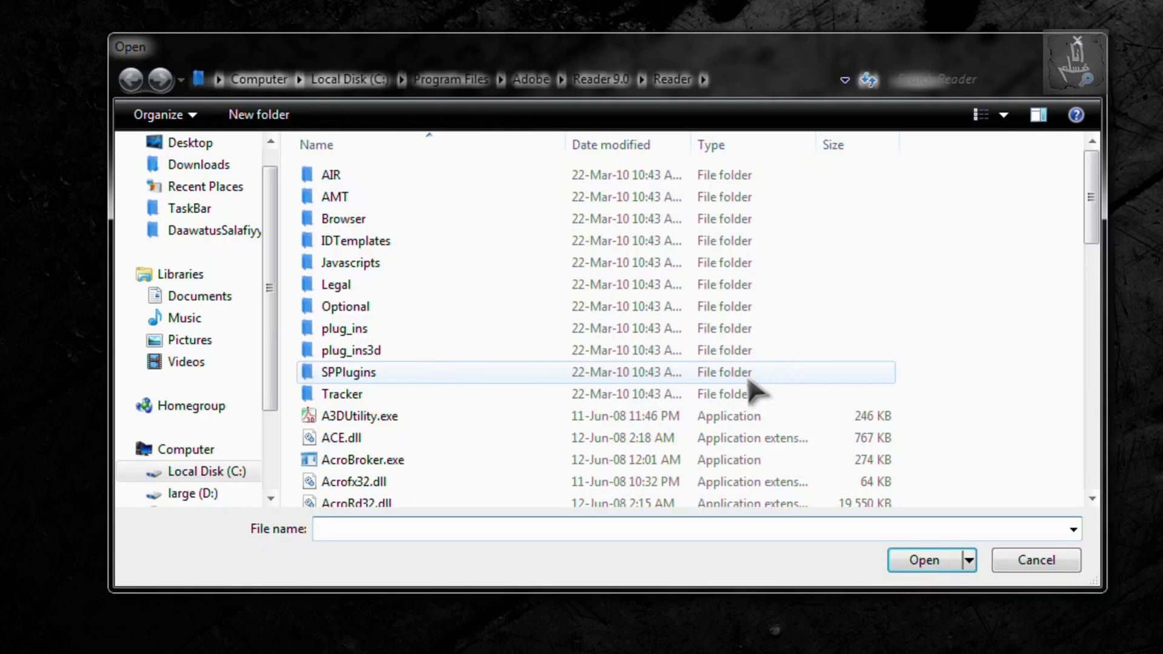
{"action": "left_click", "coordinate": [386, 421]}
{"action": "scroll", "coordinate": [387, 393], "scroll_direction": "down", "scroll_amount": 3}
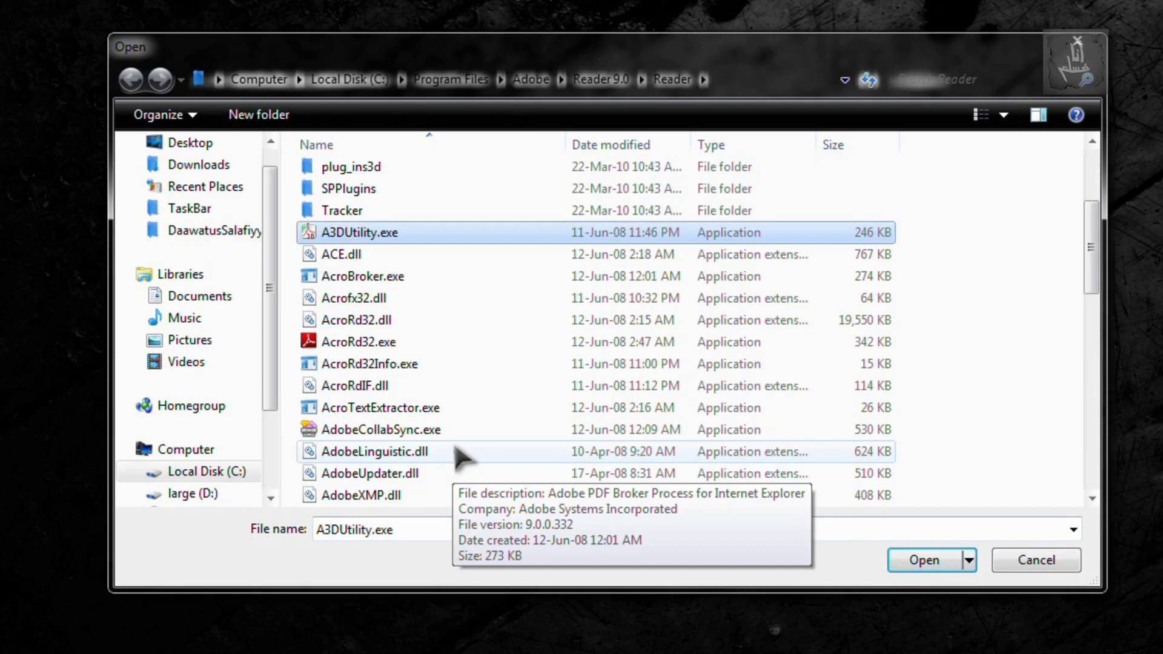
{"action": "left_click", "coordinate": [379, 343]}
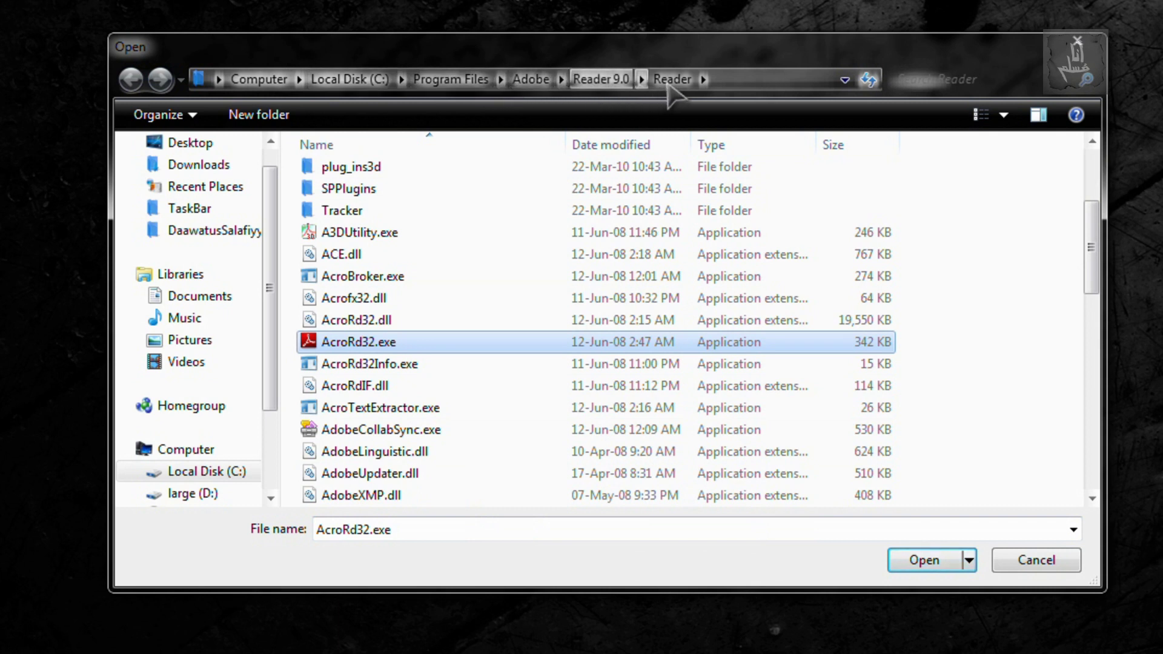
{"action": "left_click", "coordinate": [936, 558]}
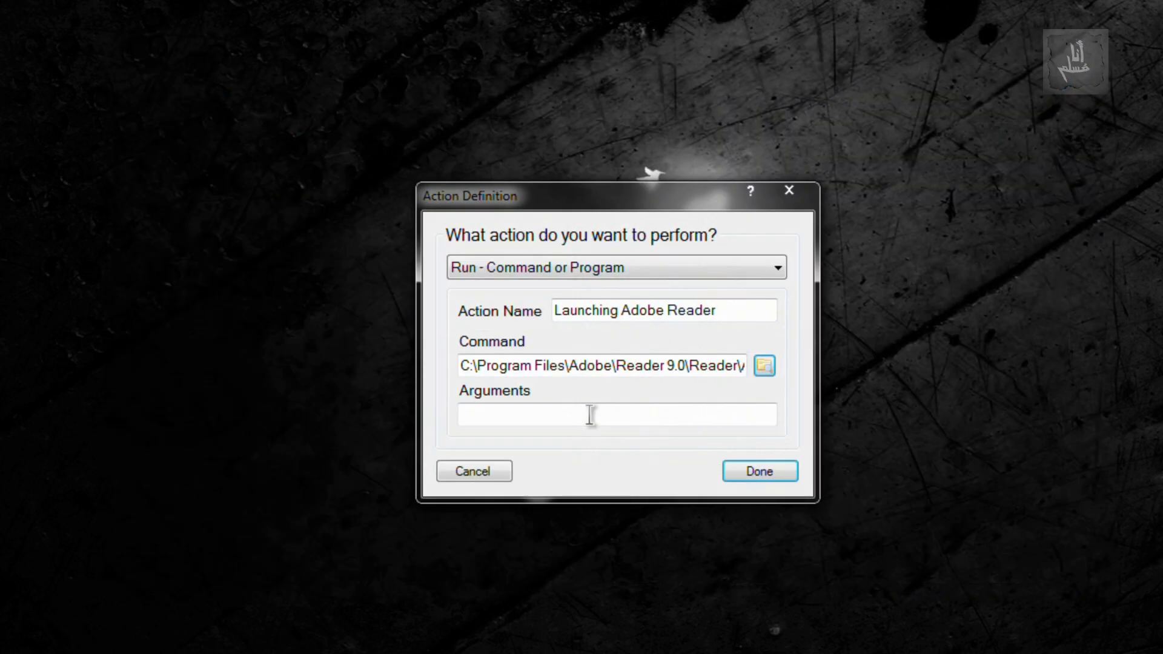
{"action": "left_click_drag", "start_coordinate": [690, 366], "coordinate": [868, 363]}
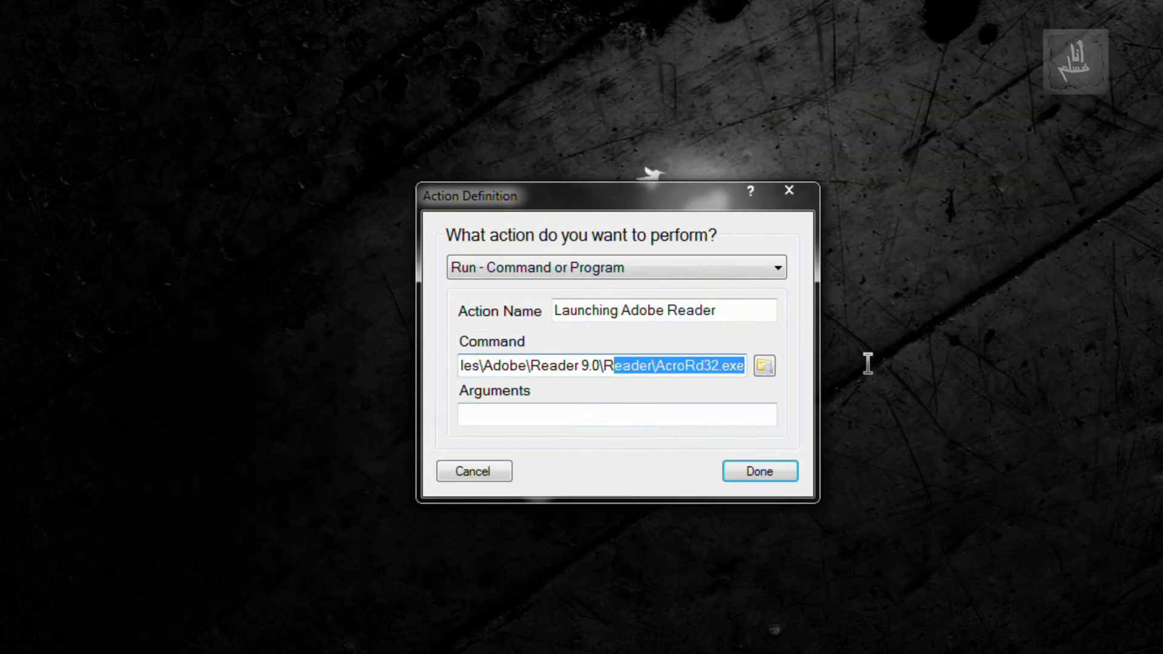
{"action": "left_click", "coordinate": [670, 416]}
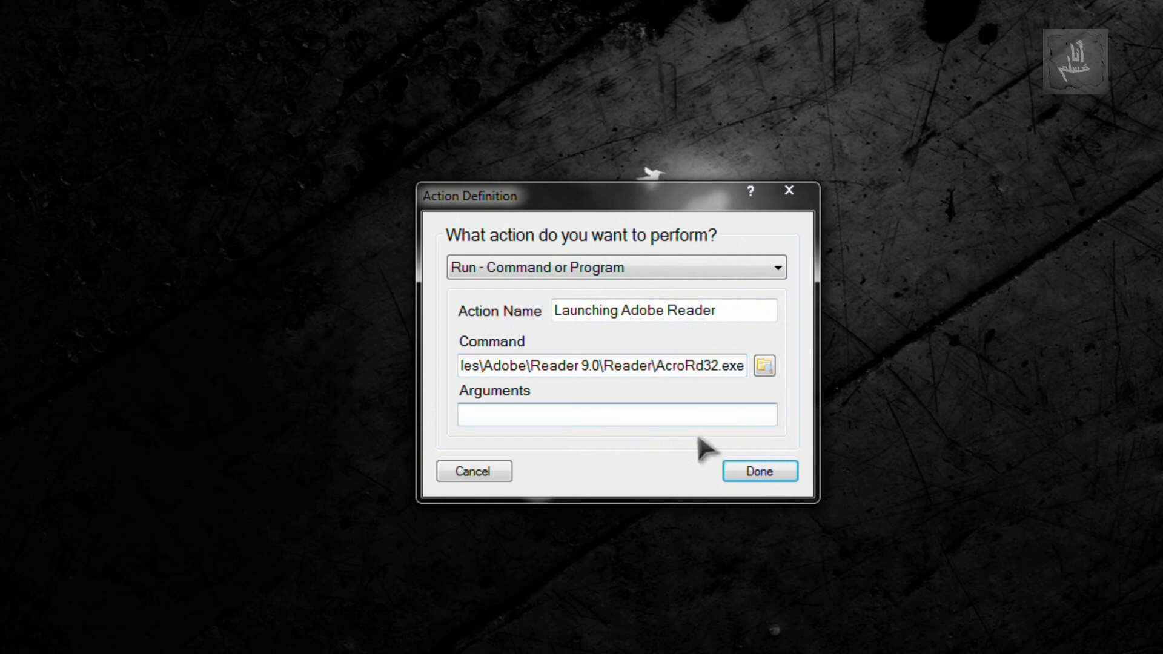
Save the launch action, restore the Launchy manual, and draw a downward gesture over it.
{"action": "left_click", "coordinate": [779, 473]}
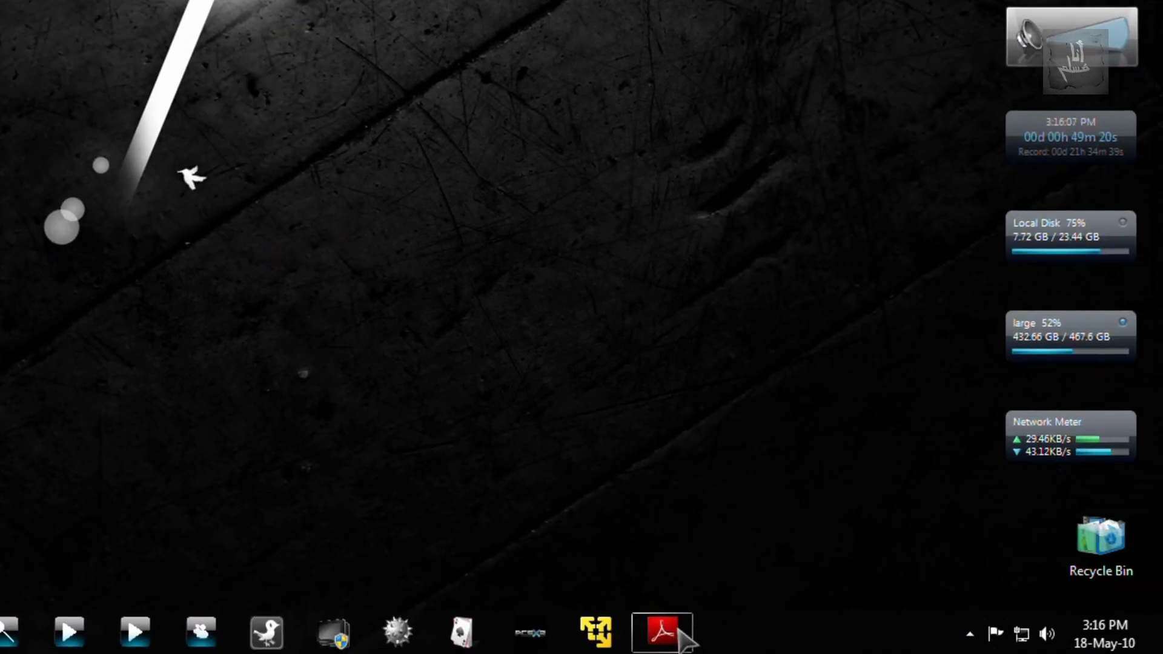
{"action": "left_click", "coordinate": [678, 631]}
{"action": "left_click", "coordinate": [679, 633]}
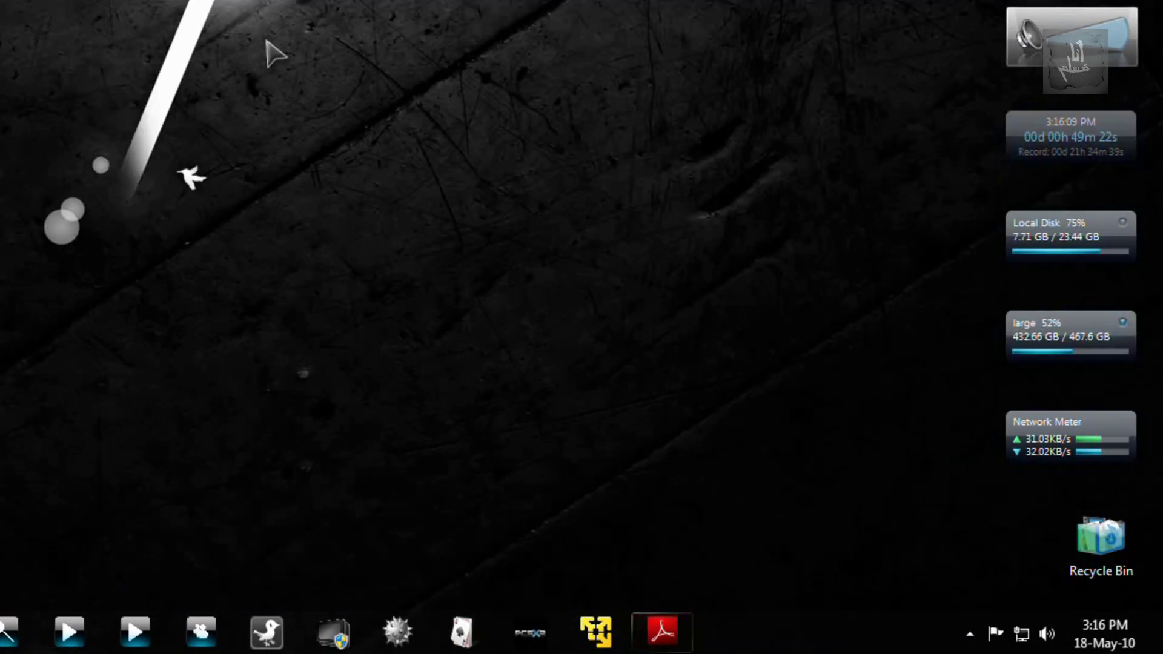
{"action": "right_click", "coordinate": [202, 36]}
{"action": "left_click", "coordinate": [75, 56]}
{"action": "left_click", "coordinate": [662, 633]}
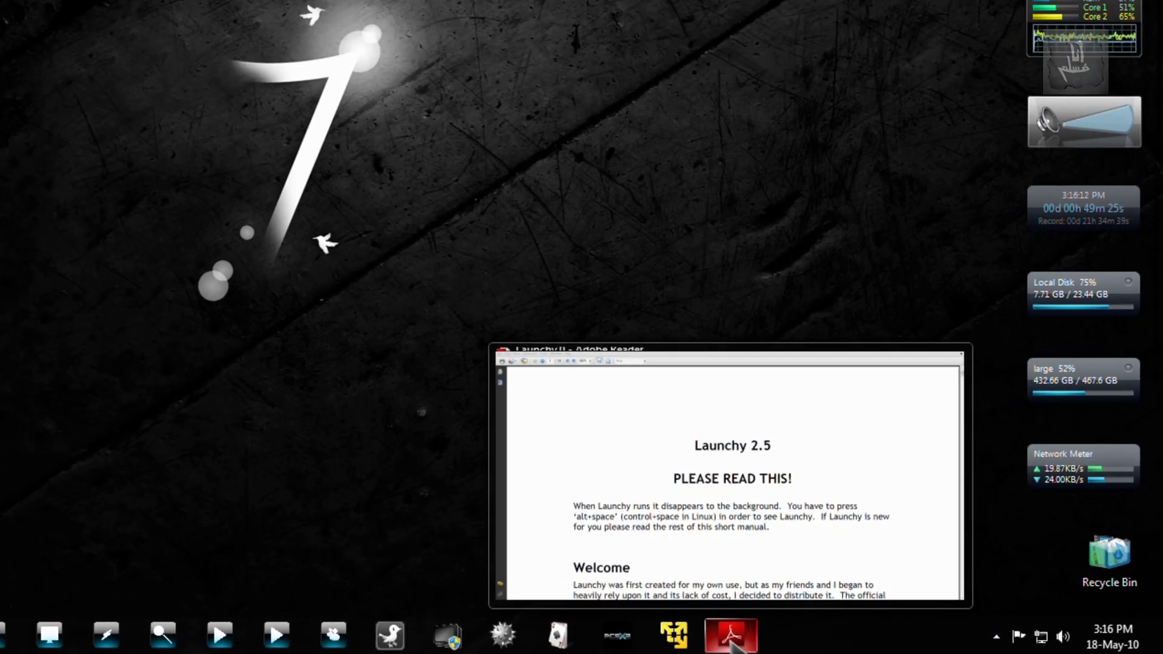
{"action": "left_click", "coordinate": [731, 642]}
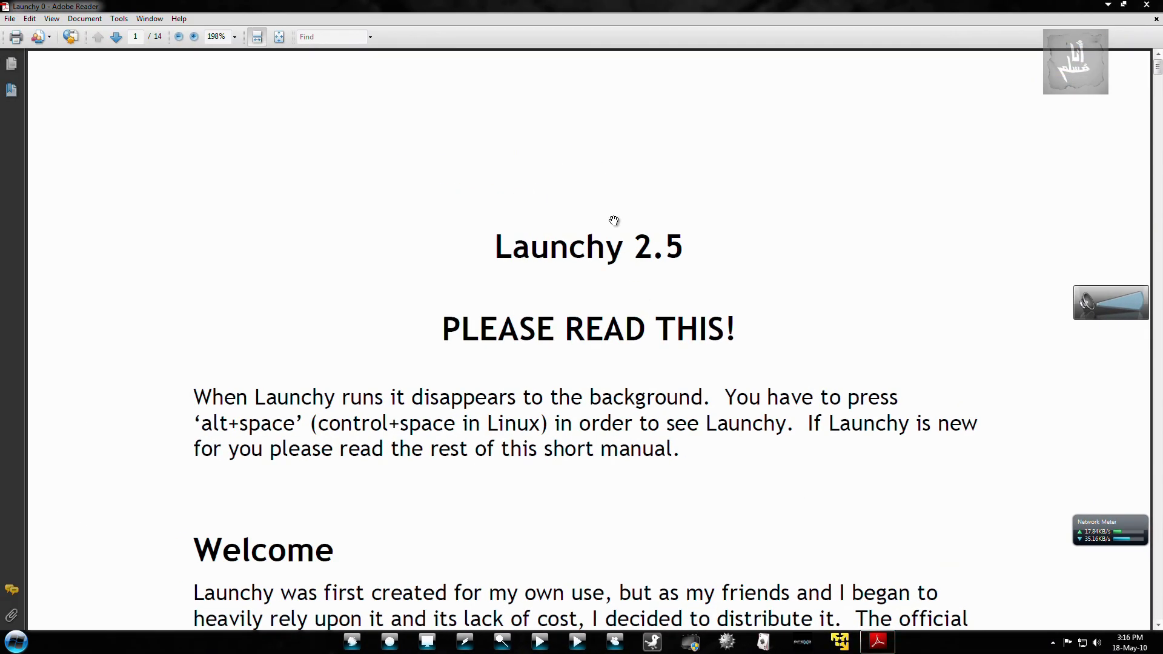
{"action": "left_click_drag", "start_coordinate": [568, 351], "coordinate": [558, 523]}
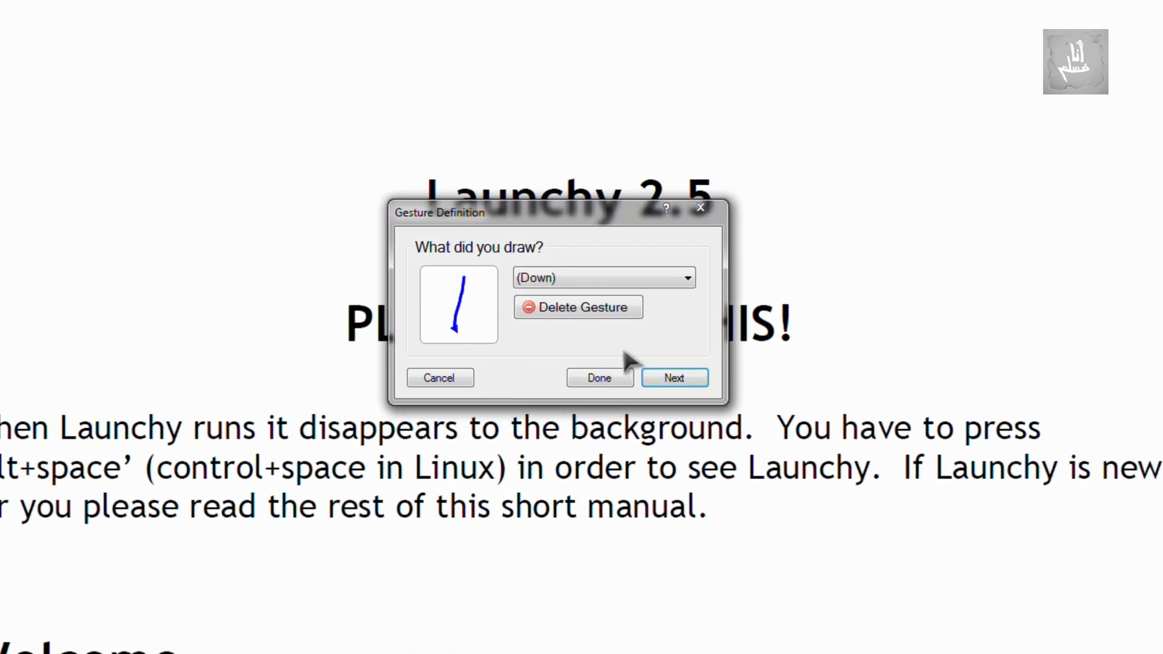
Accept the stroke as Down with Adobe Reader 9.0 as the target application.
{"action": "left_click", "coordinate": [691, 379]}
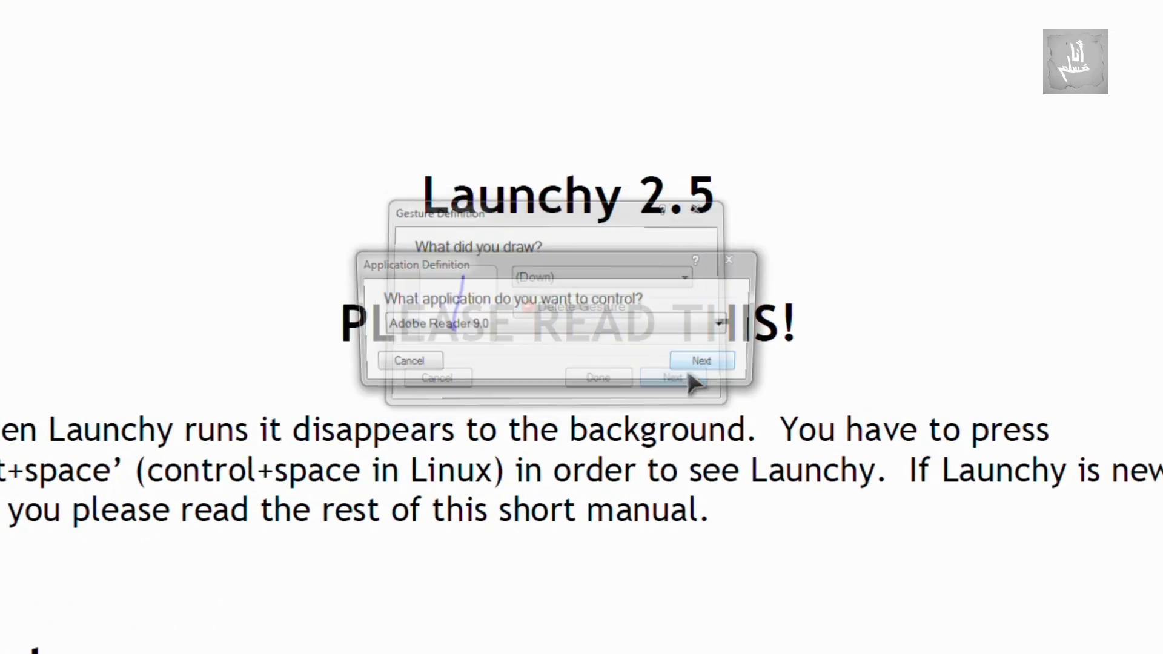
{"action": "left_click", "coordinate": [594, 321]}
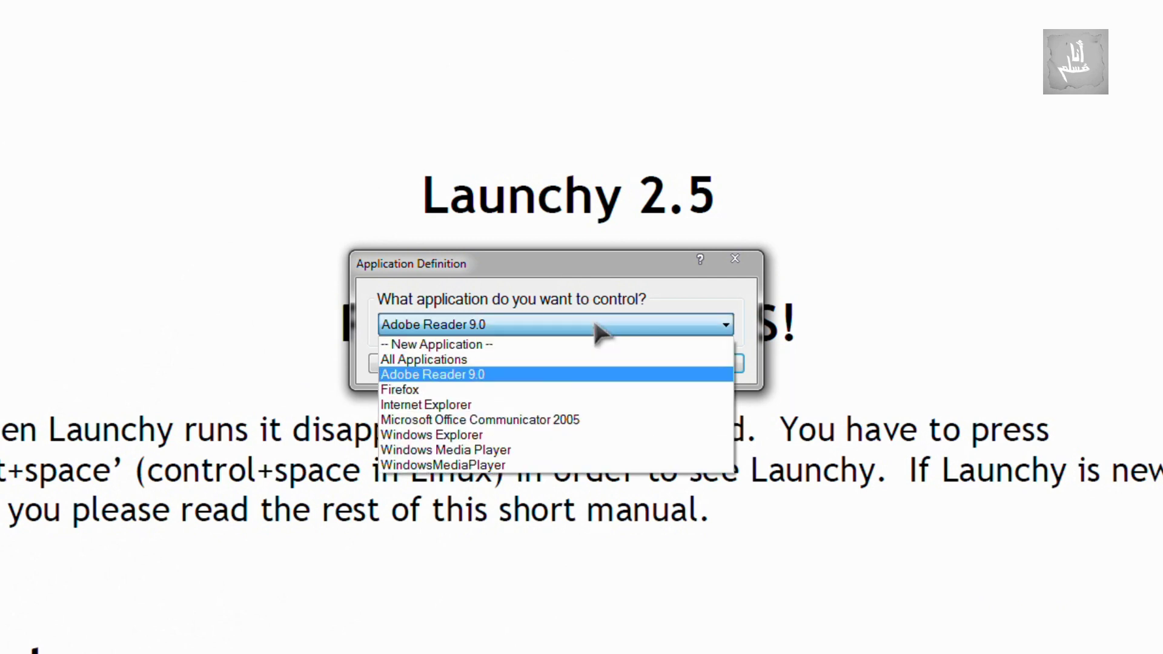
{"action": "left_click", "coordinate": [501, 375]}
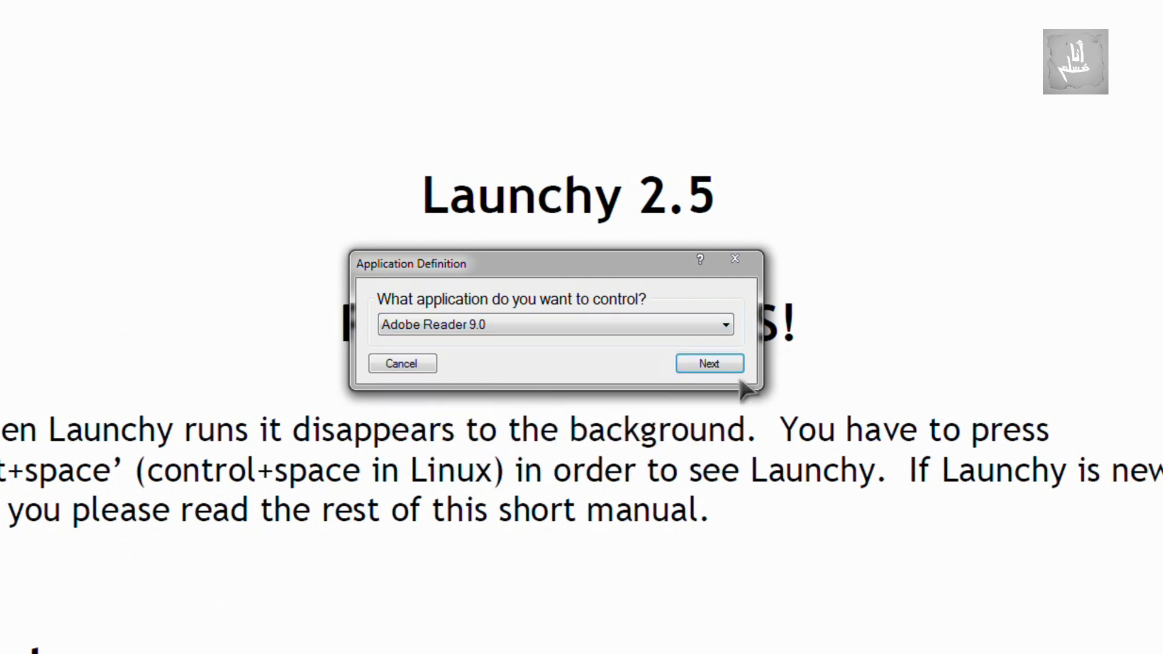
{"action": "left_click", "coordinate": [714, 368]}
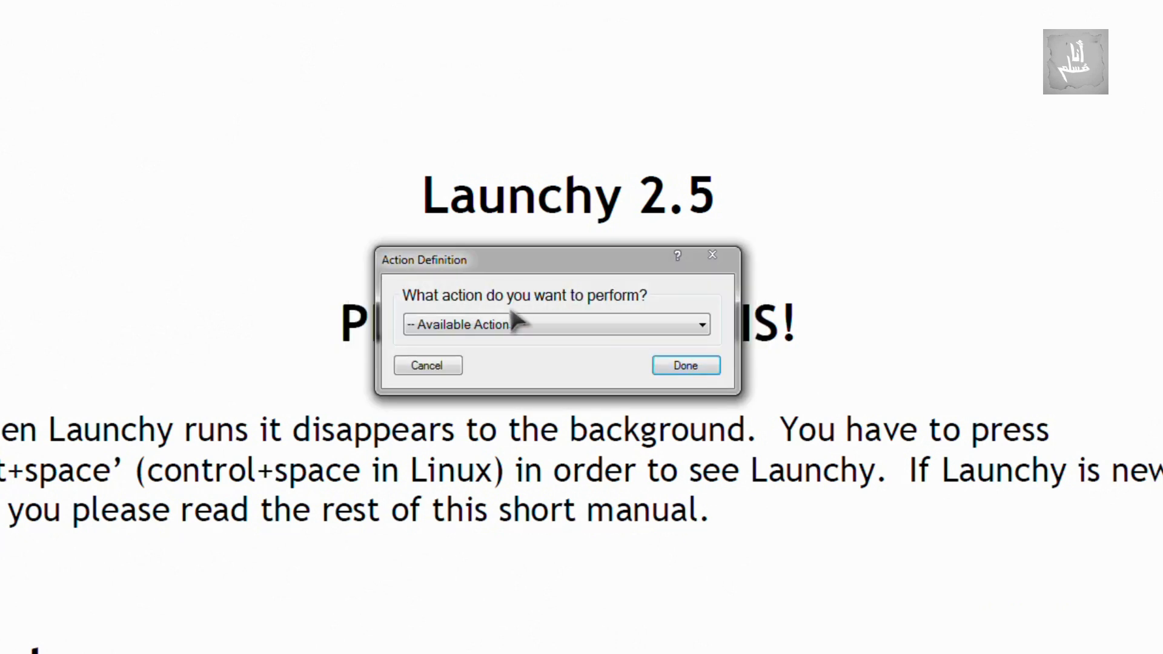
Set the action to Keyboard - Send Hot Key with hot key Right and finish.
{"action": "left_click", "coordinate": [545, 327]}
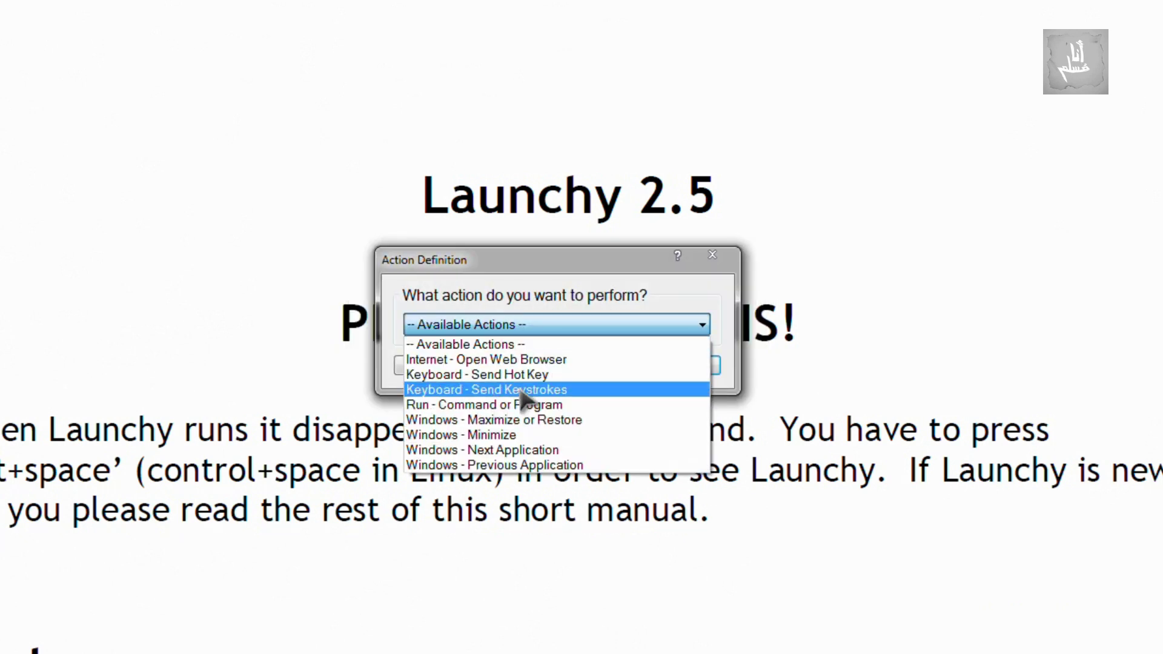
{"action": "left_click", "coordinate": [558, 374]}
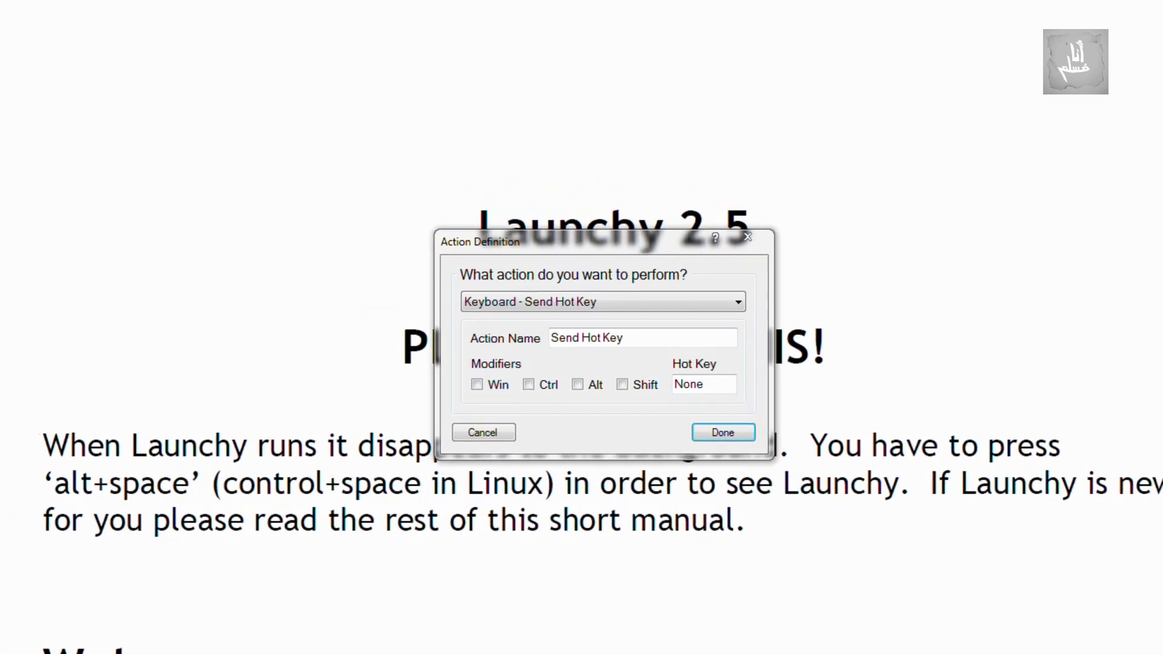
{"action": "left_click", "coordinate": [35, 23]}
{"action": "mouse_move", "coordinate": [63, 25]}
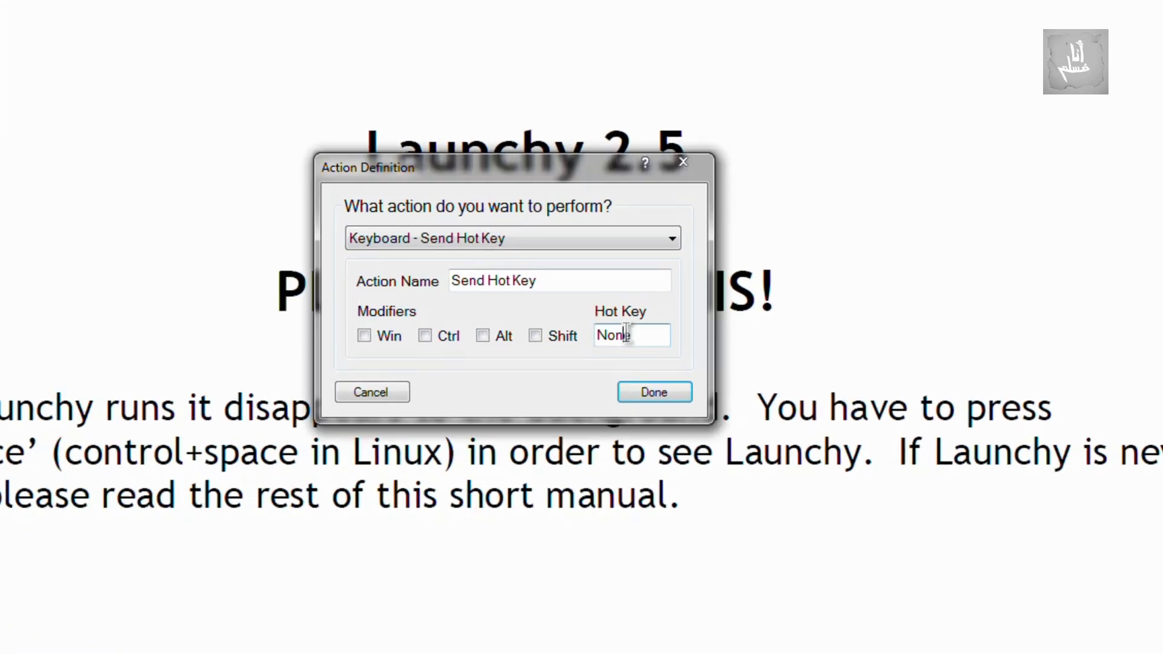
{"action": "double_click", "coordinate": [629, 323]}
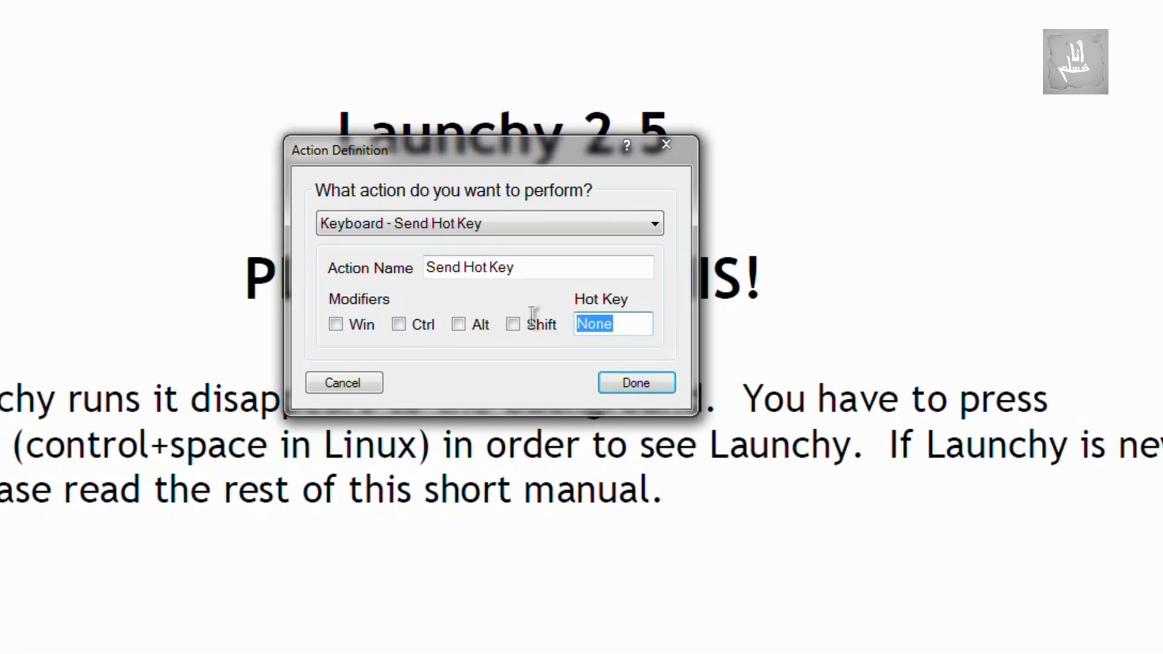
{"action": "key", "text": "BackSpace"}
{"action": "left_click", "coordinate": [636, 383]}
Draw an upward gesture and make it send the Left hot key.
{"action": "left_click_drag", "start_coordinate": [480, 298], "coordinate": [475, 183]}
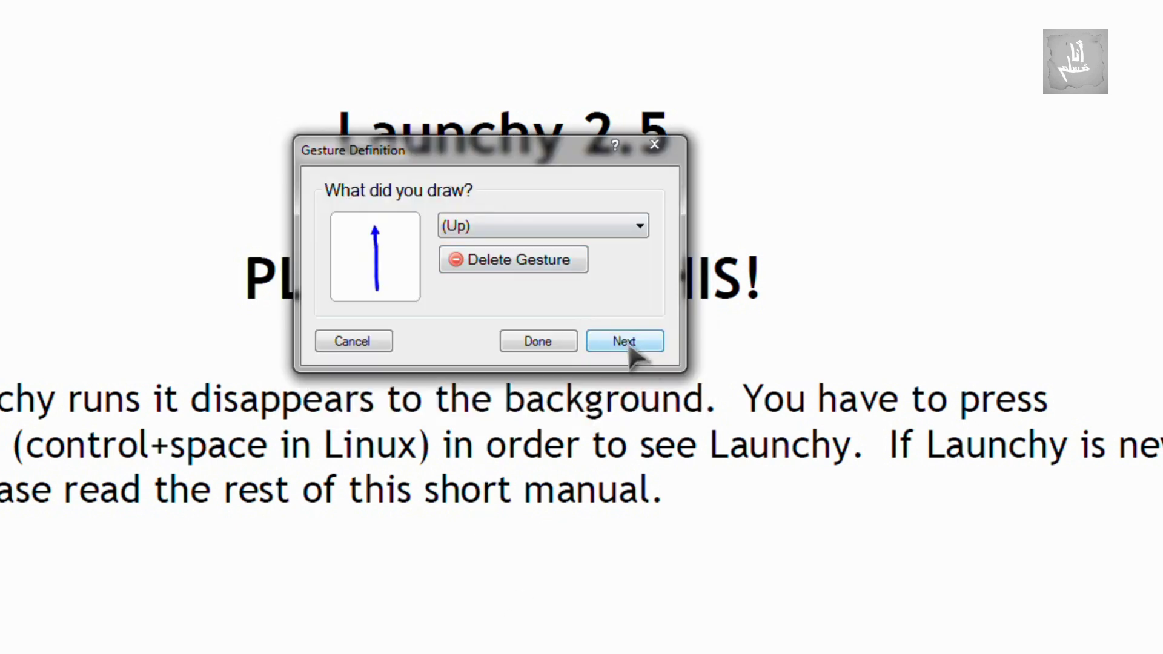
{"action": "left_click", "coordinate": [633, 339]}
{"action": "left_click", "coordinate": [659, 322]}
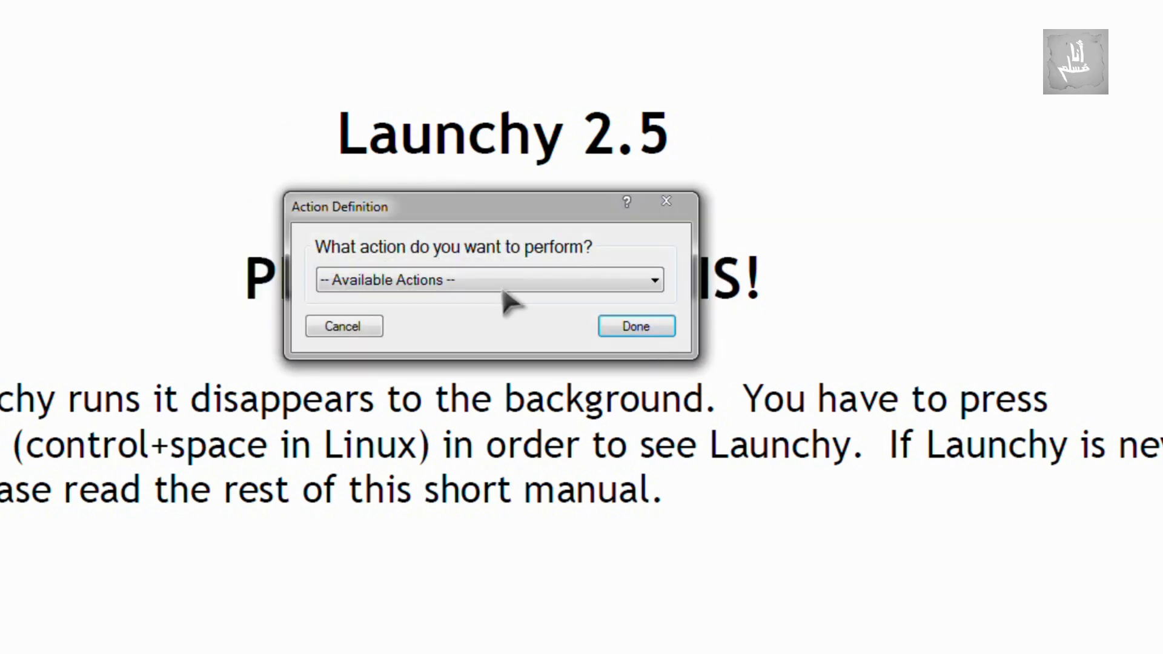
{"action": "left_click", "coordinate": [527, 272]}
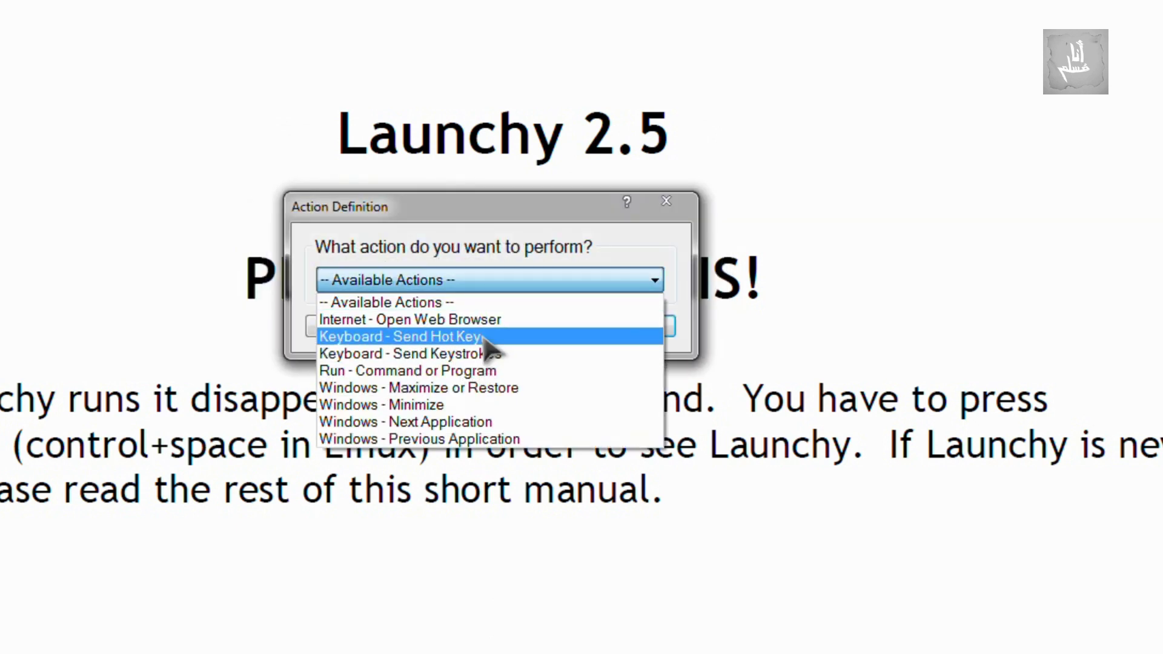
{"action": "left_click", "coordinate": [542, 337]}
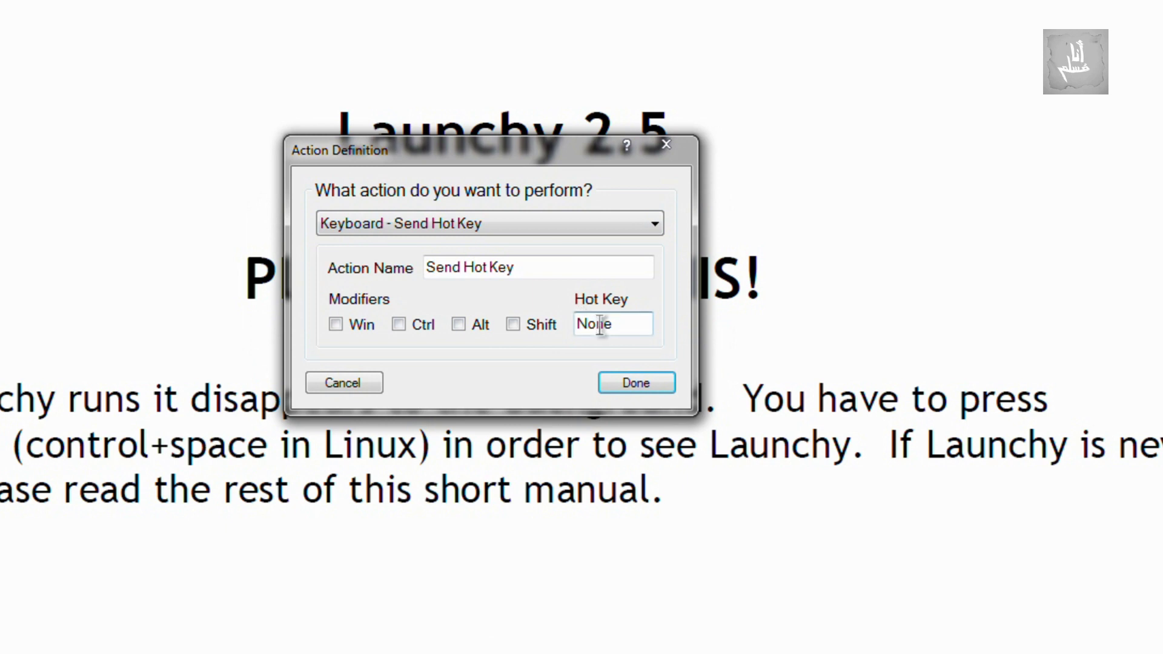
{"action": "left_click", "coordinate": [640, 383]}
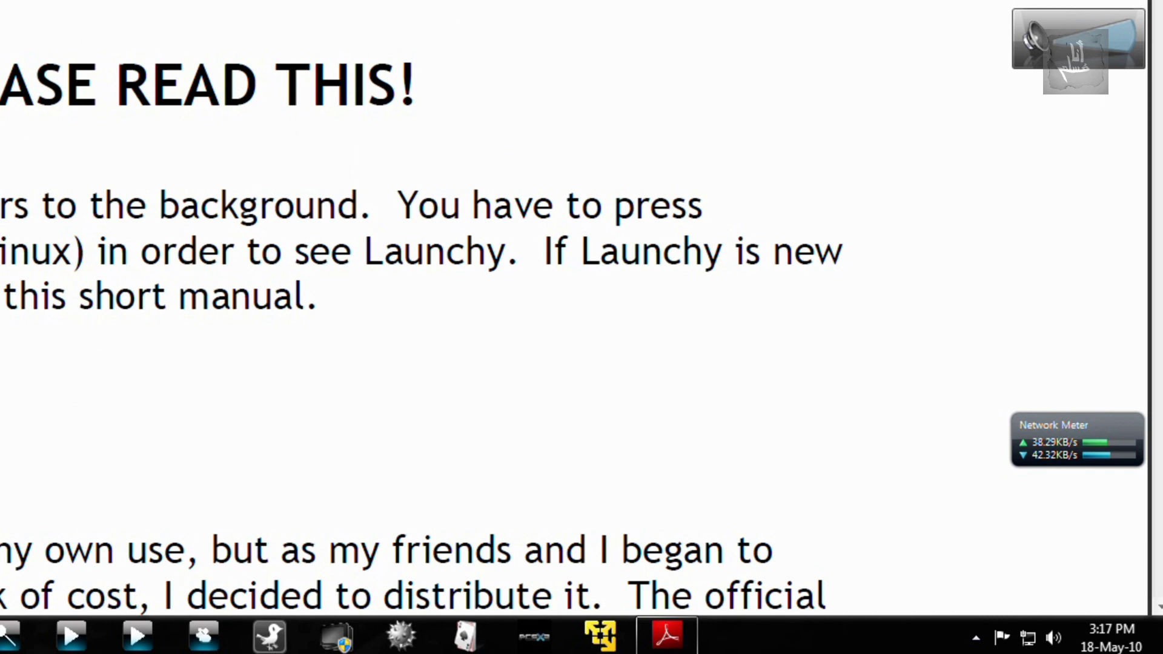
Close Adobe Reader with Alt+F4 and uncheck Training Mode in High Sign's tray menu.
{"action": "key", "text": "alt+F4"}
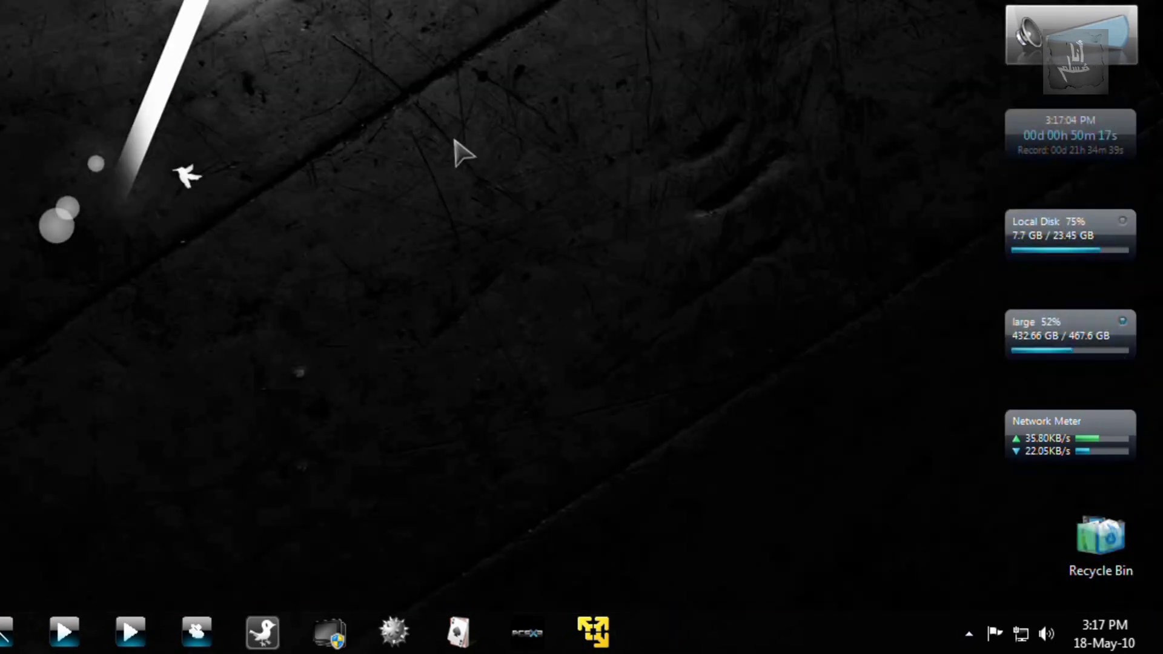
{"action": "left_click", "coordinate": [969, 634]}
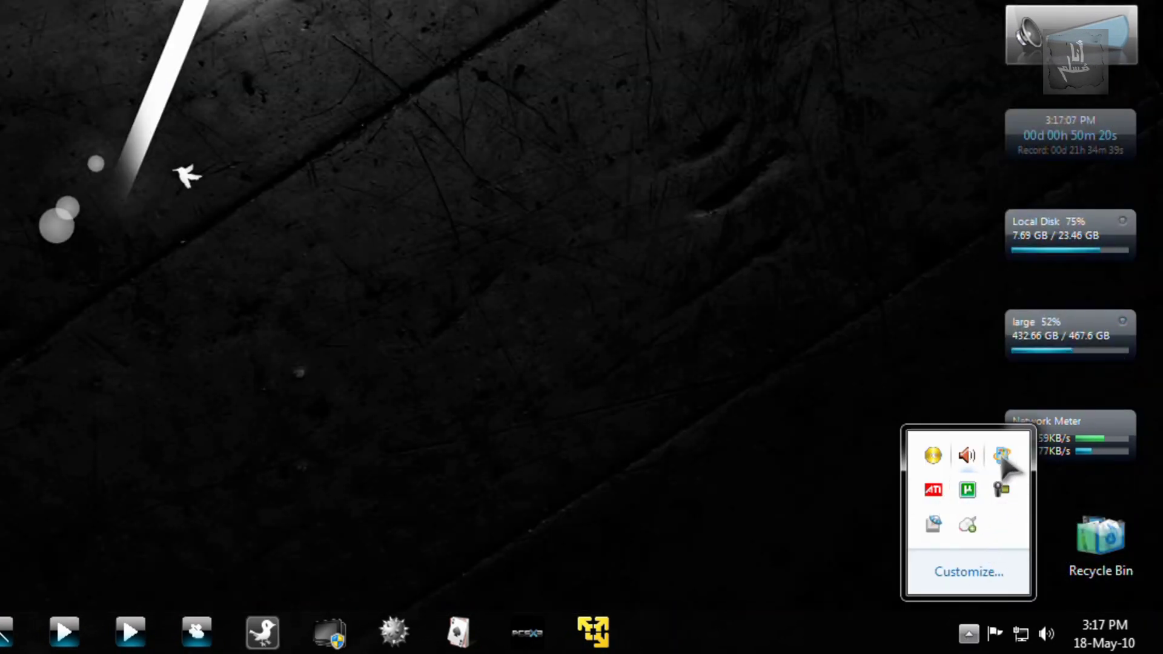
{"action": "right_click", "coordinate": [969, 533]}
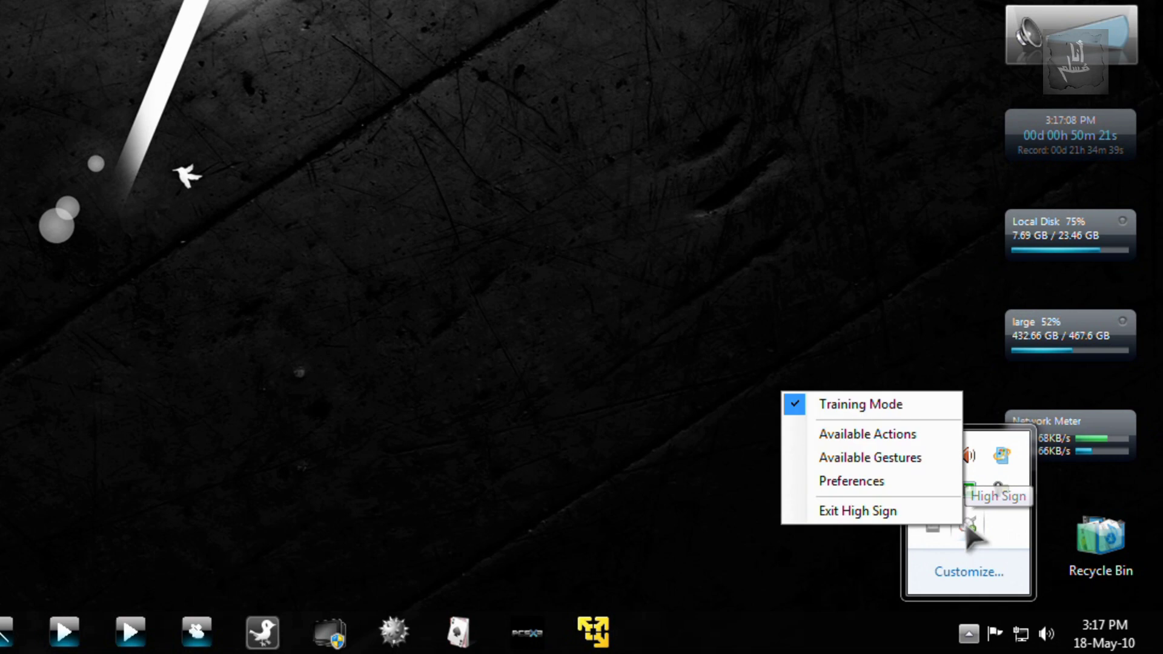
{"action": "left_click", "coordinate": [859, 423]}
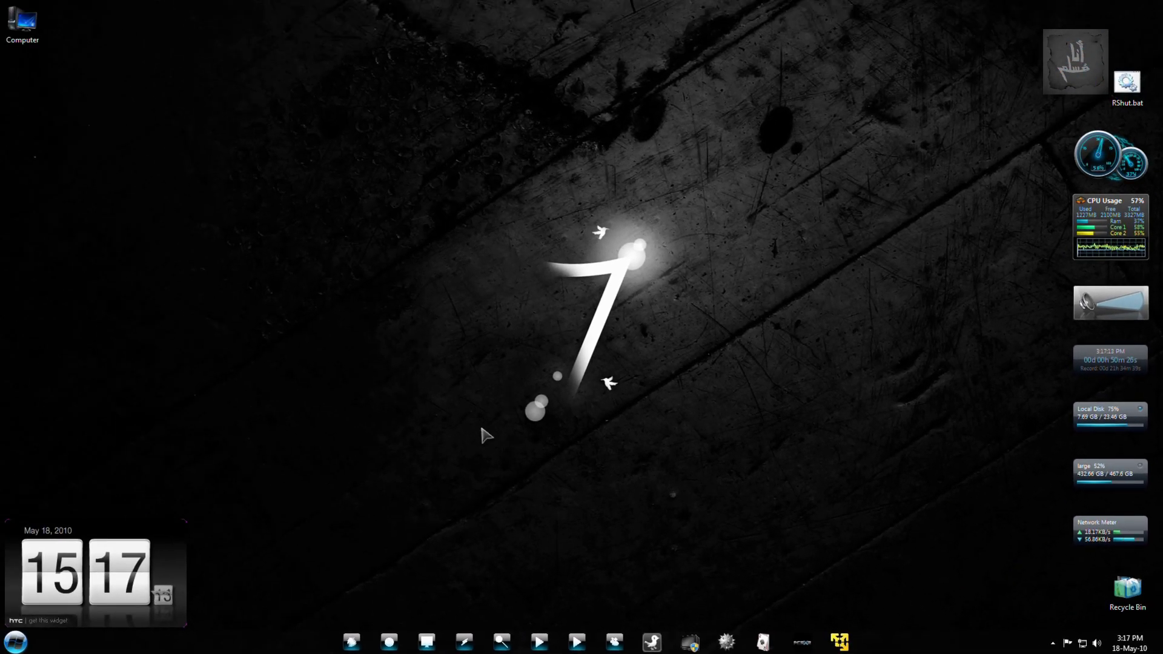
Launch Adobe Reader with the leftward gesture and reopen the recent Launchy readme.pdf.
{"action": "left_click_drag", "start_coordinate": [678, 345], "coordinate": [529, 330]}
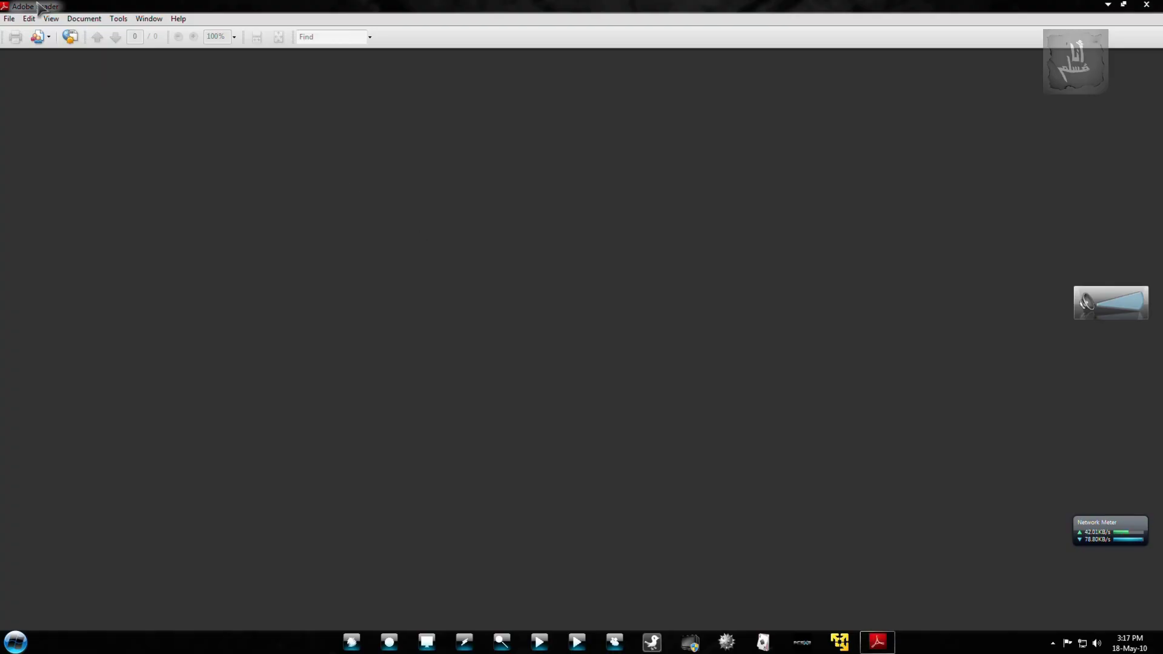
{"action": "left_click", "coordinate": [9, 18]}
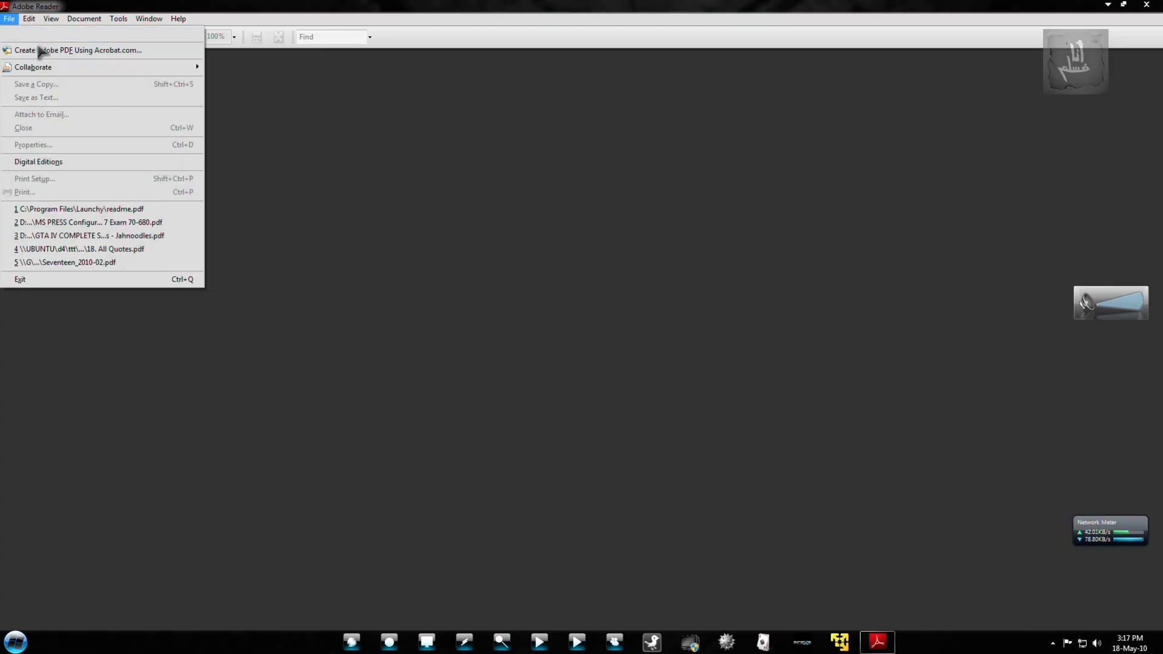
{"action": "left_click", "coordinate": [81, 209]}
Page through the readme by gesture, shrink and re-maximise the window, then close Reader.
{"action": "mouse_move", "coordinate": [537, 182]}
{"action": "left_mouse_down"}
{"action": "mouse_move", "coordinate": [528, 435]}
{"action": "mouse_move", "coordinate": [506, 145]}
{"action": "left_mouse_up"}
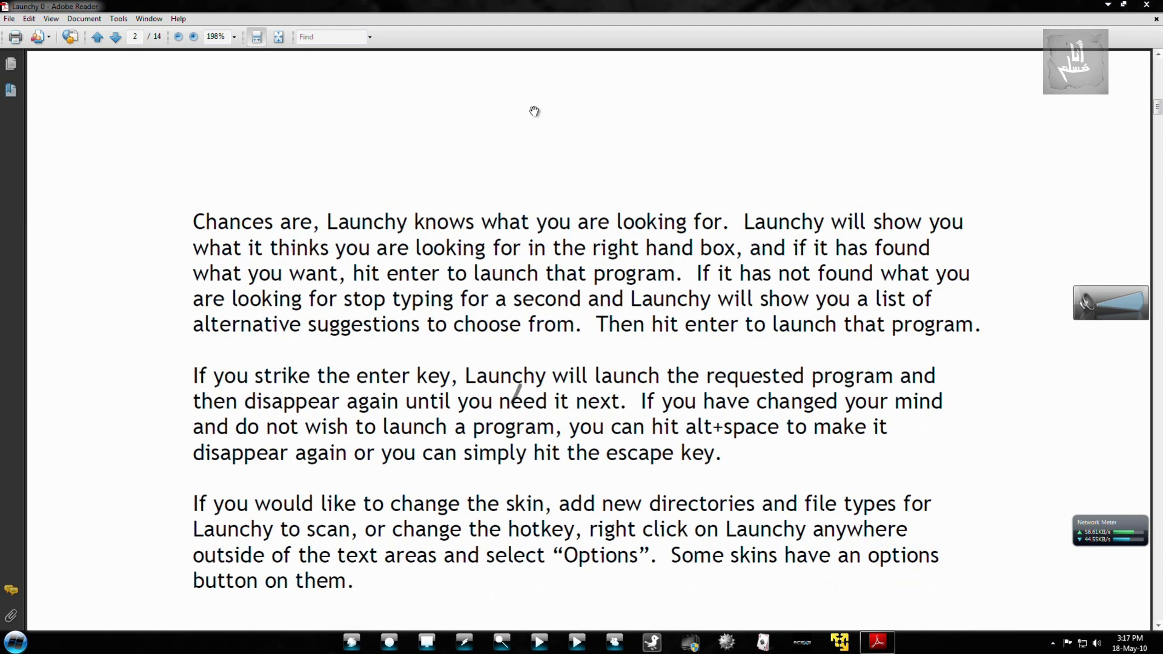
{"action": "left_click_drag", "start_coordinate": [512, 402], "coordinate": [535, 113]}
{"action": "left_click_drag", "start_coordinate": [436, 405], "coordinate": [693, 220]}
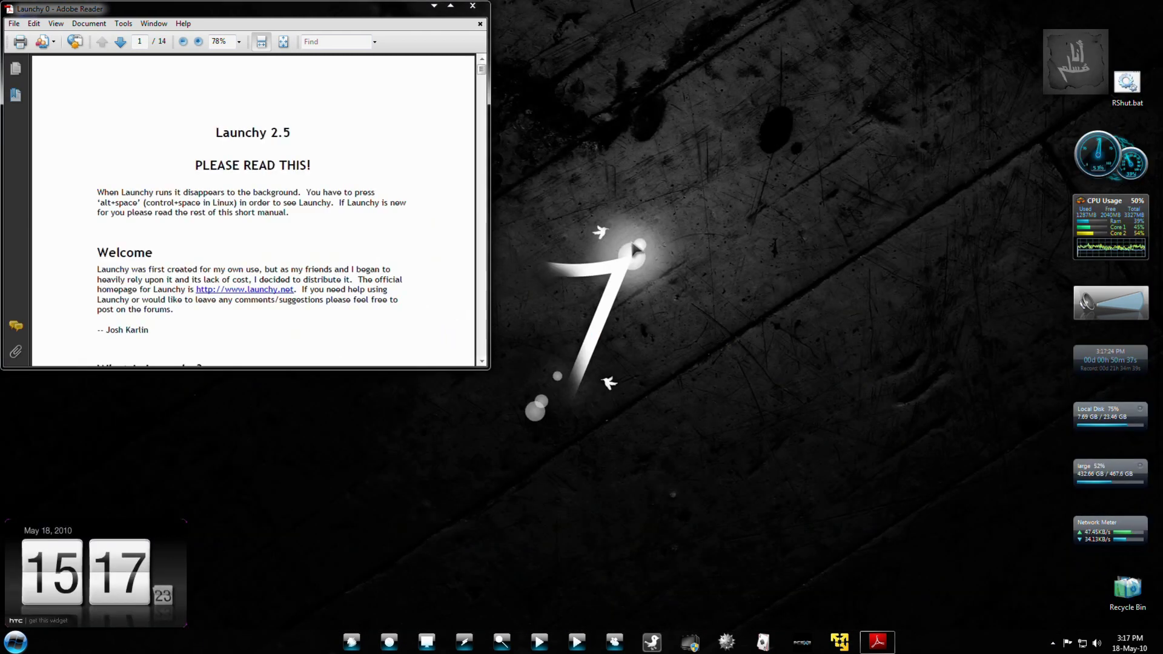
{"action": "left_click_drag", "start_coordinate": [212, 303], "coordinate": [460, 143]}
{"action": "left_click_drag", "start_coordinate": [640, 182], "coordinate": [462, 273]}
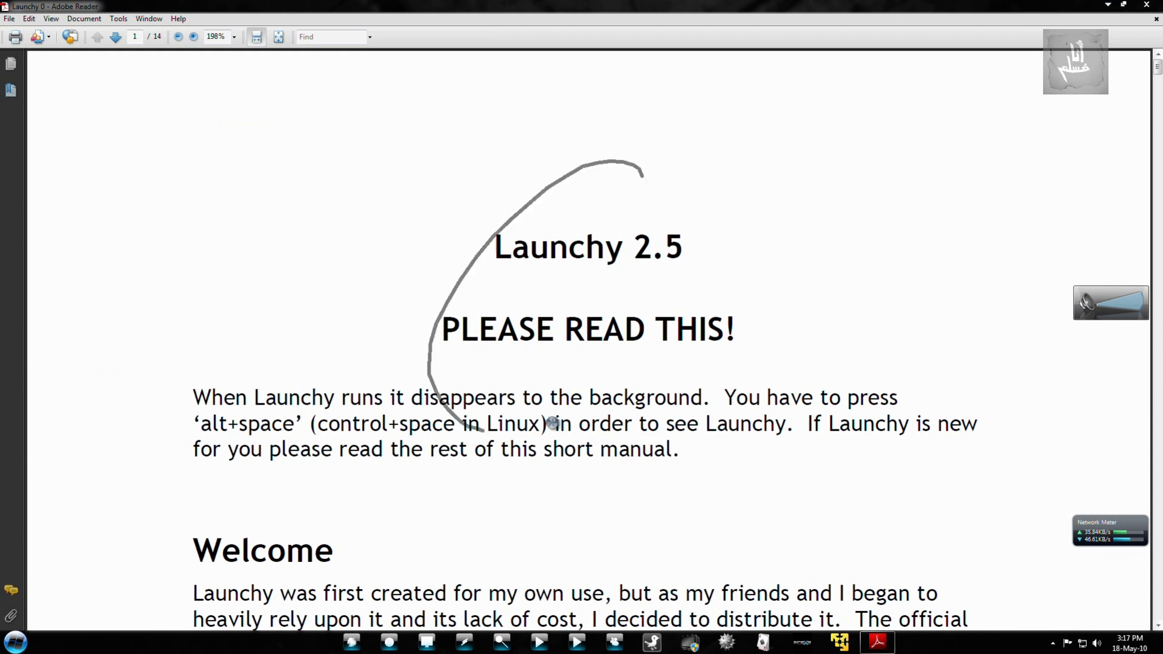
{"action": "key", "text": "super+d"}
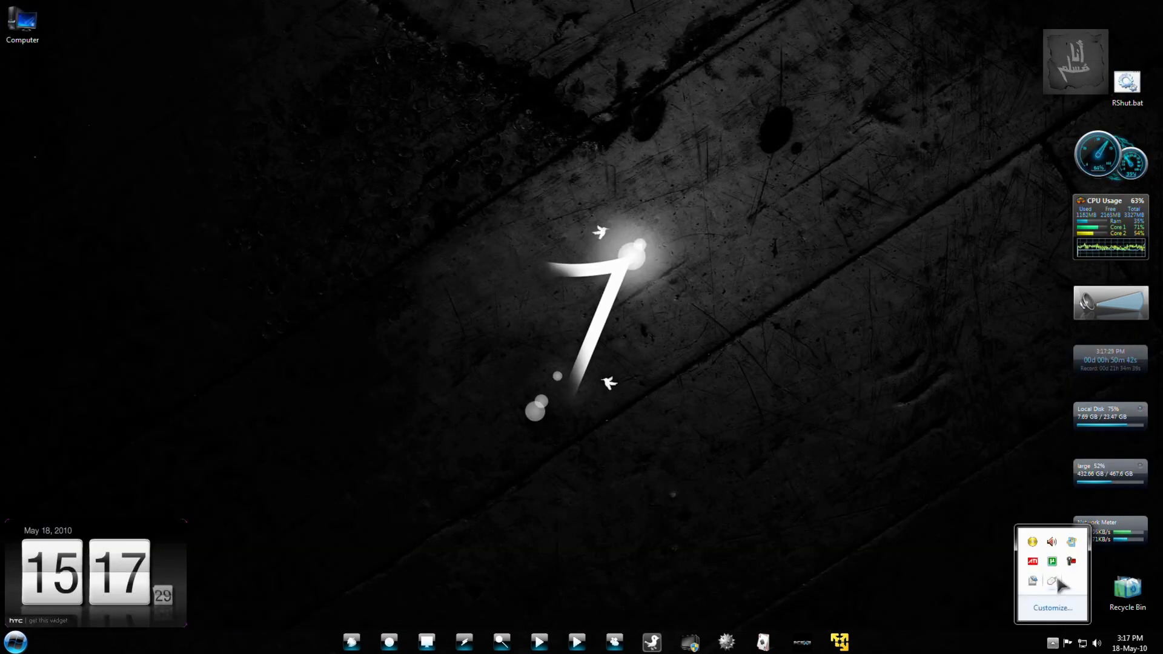
{"action": "right_click", "coordinate": [1057, 580]}
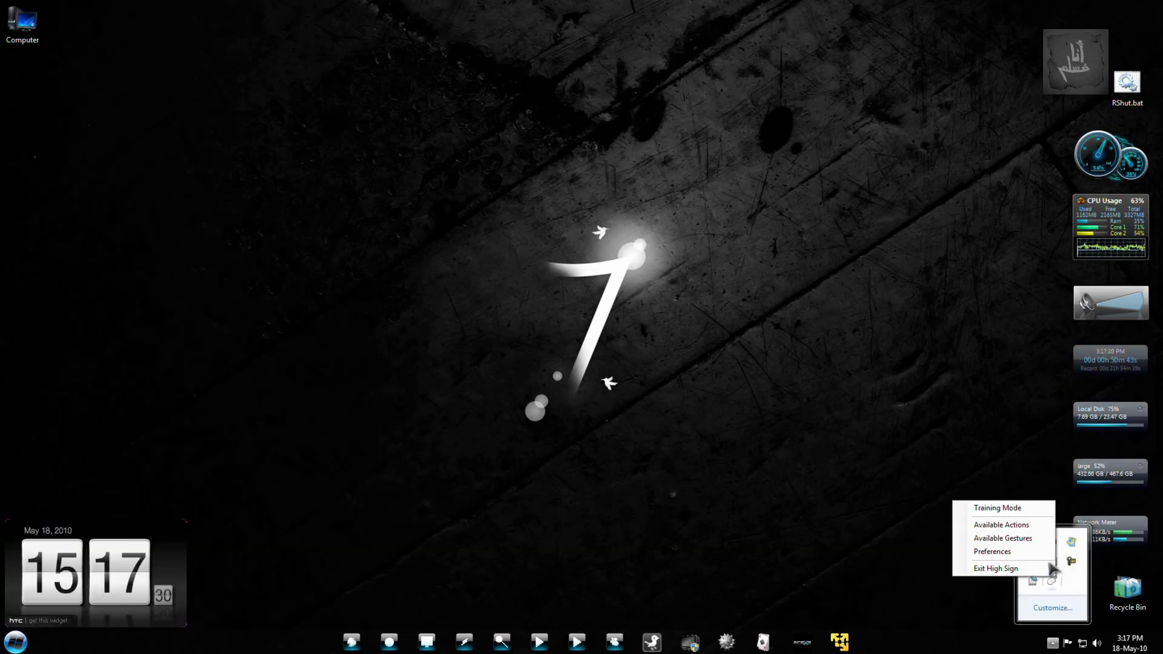
{"action": "left_click", "coordinate": [1003, 538]}
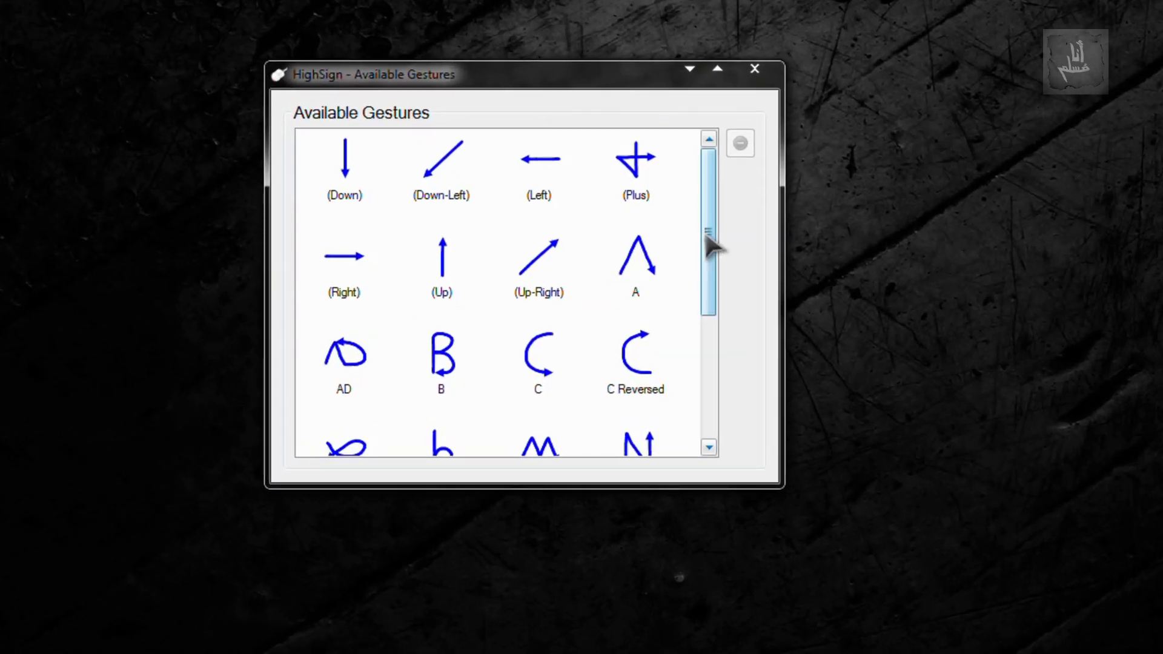
{"action": "left_click_drag", "start_coordinate": [706, 235], "coordinate": [695, 308]}
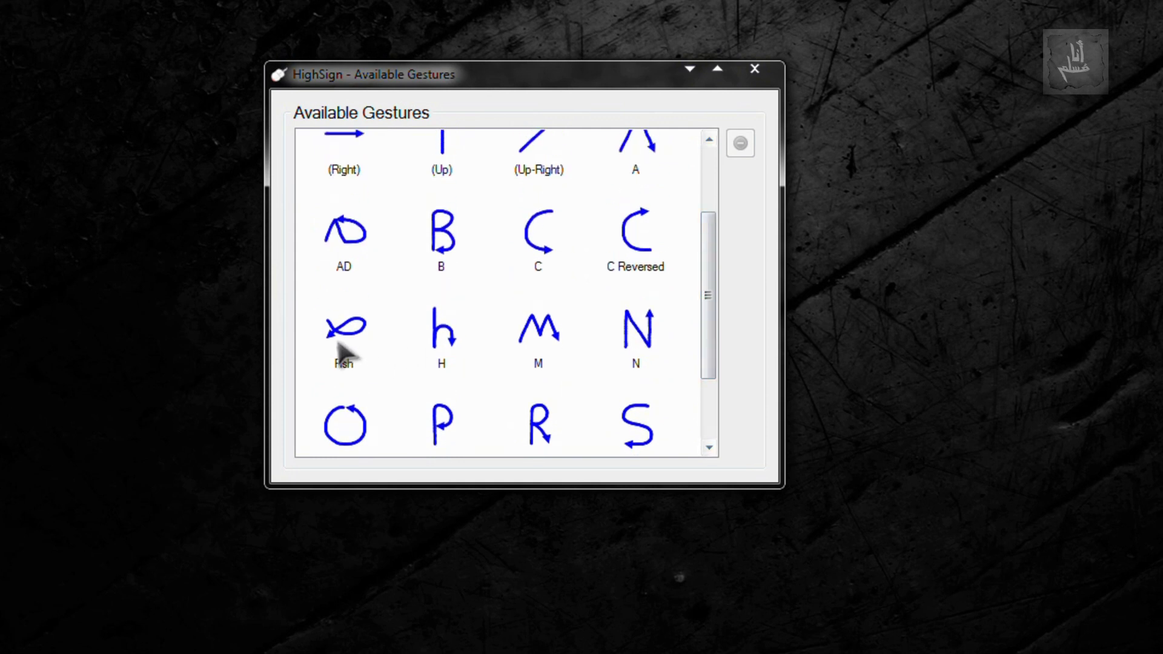
{"action": "left_click", "coordinate": [332, 243]}
{"action": "scroll", "coordinate": [384, 298], "scroll_direction": "up", "scroll_amount": 2}
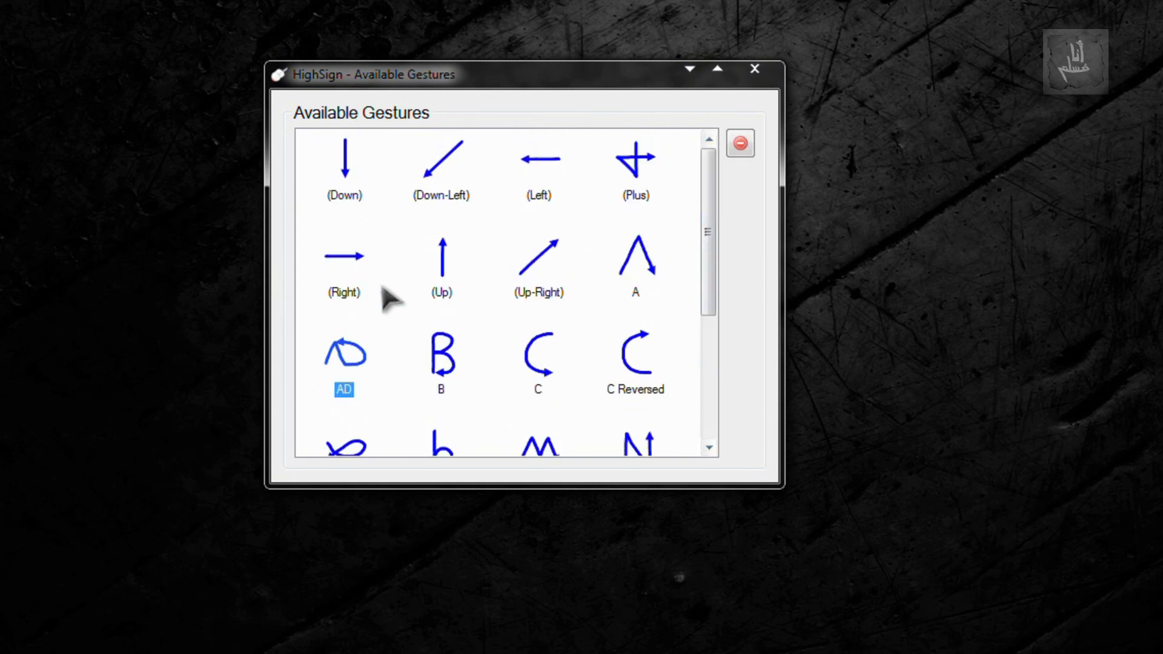
{"action": "scroll", "coordinate": [384, 298], "scroll_direction": "down", "scroll_amount": 5}
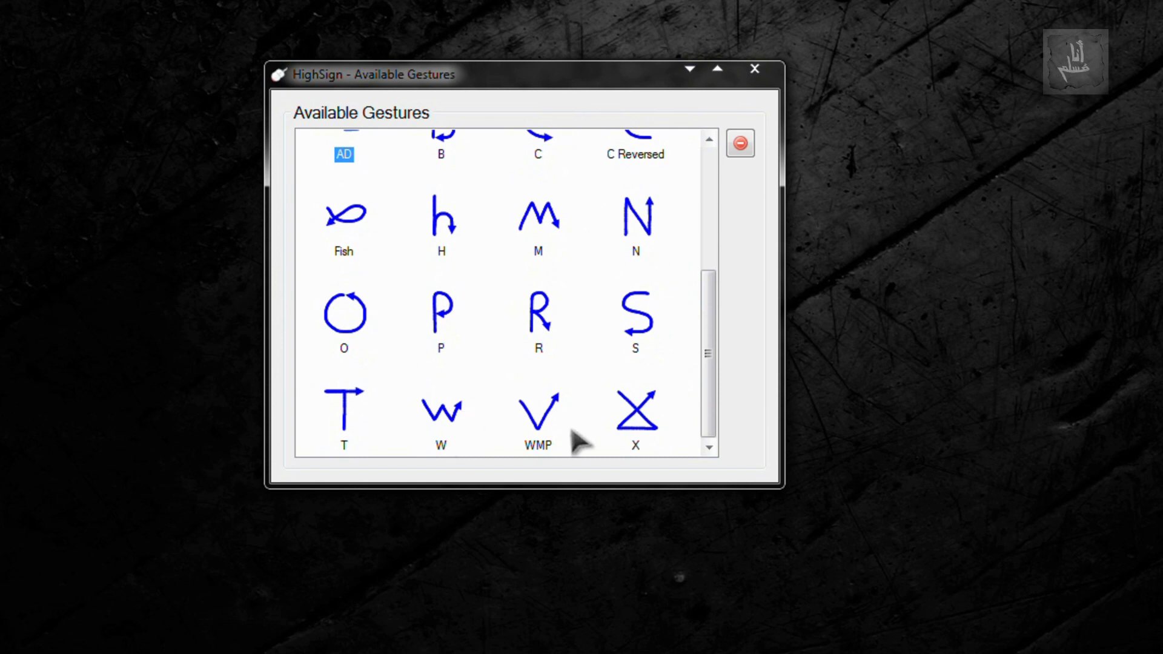
{"action": "left_click", "coordinate": [541, 425]}
{"action": "scroll", "coordinate": [672, 337], "scroll_direction": "up", "scroll_amount": 5}
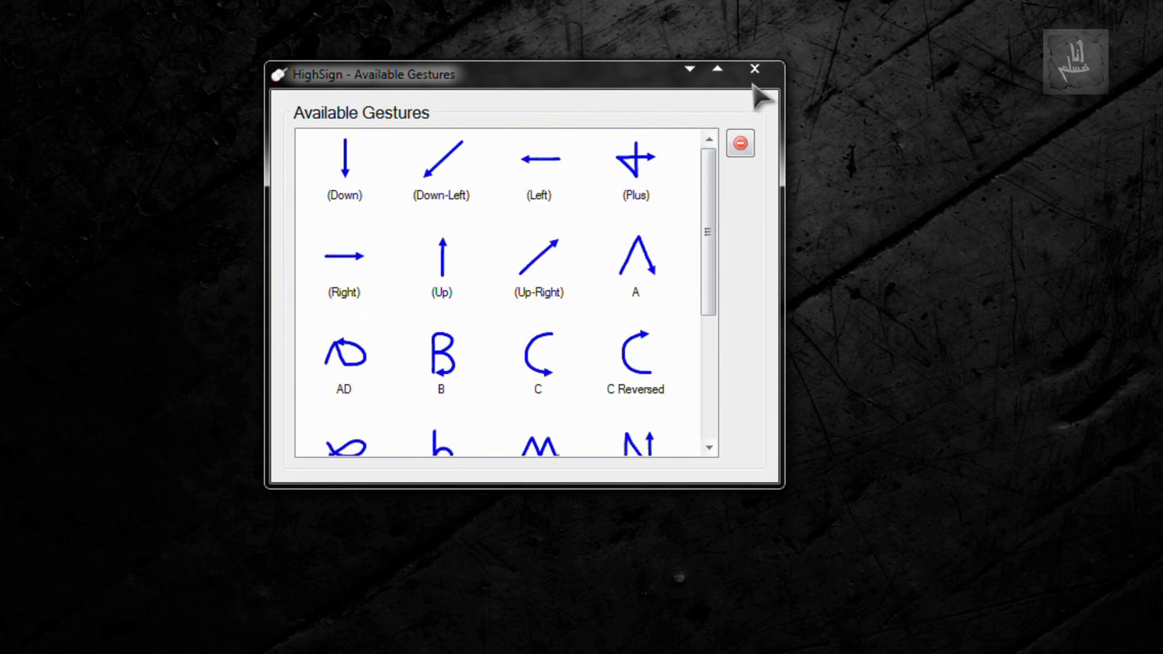
{"action": "left_click", "coordinate": [755, 68]}
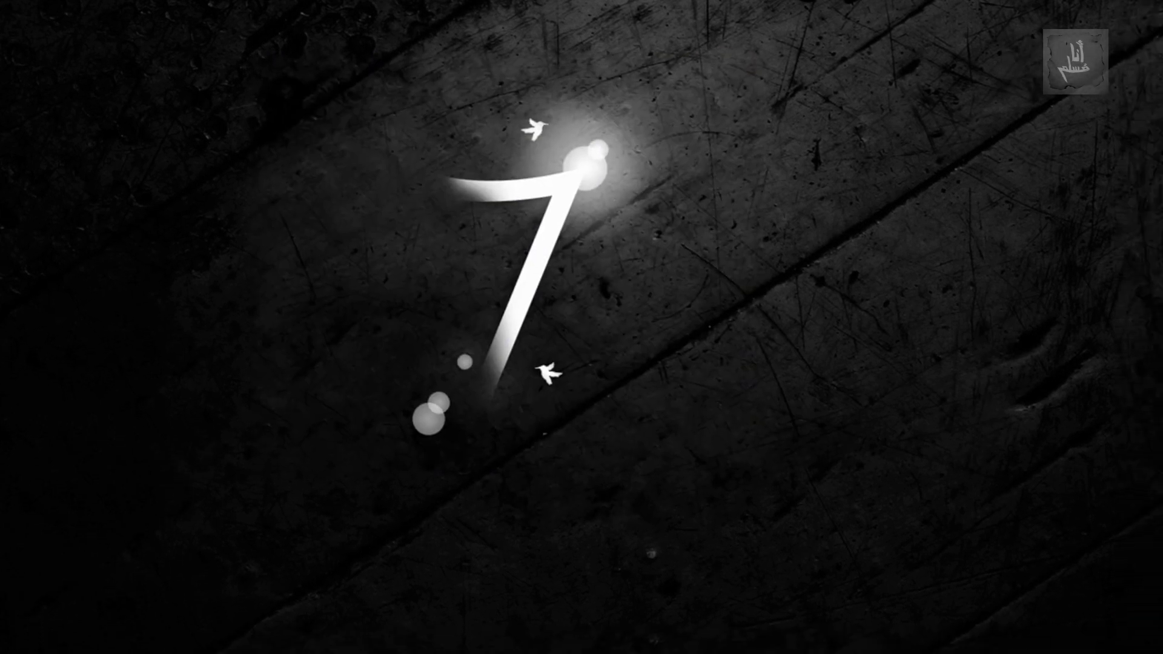
Open High Sign's Available Actions list from the tray icon and scroll through it.
{"action": "left_click", "coordinate": [1020, 639]}
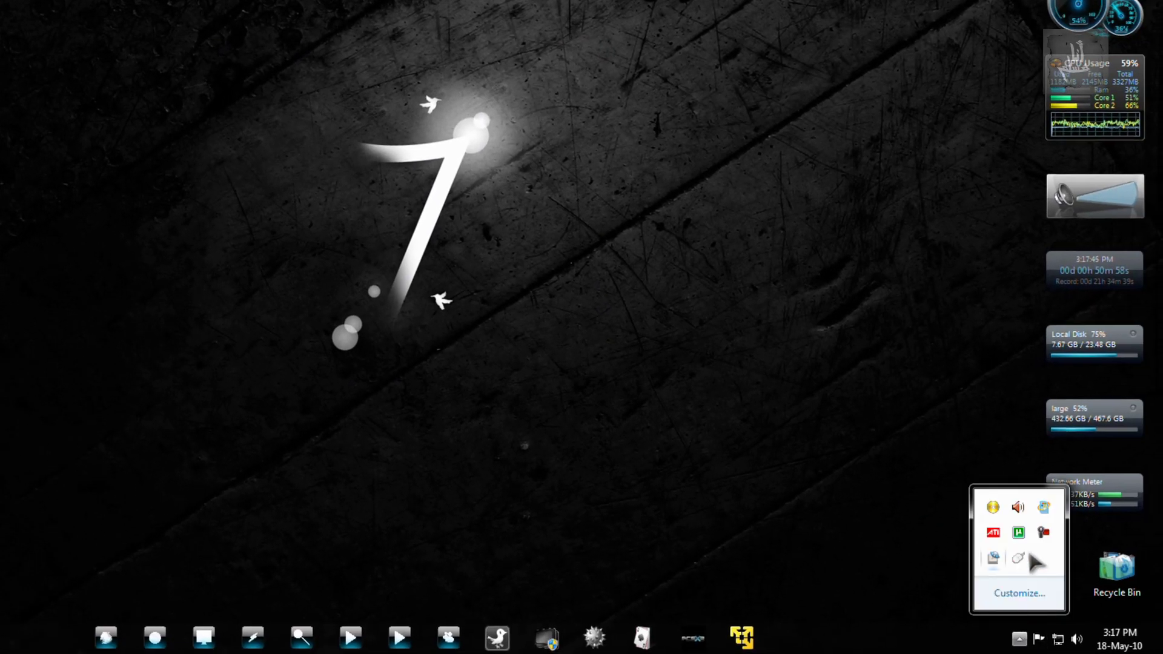
{"action": "right_click", "coordinate": [1014, 559]}
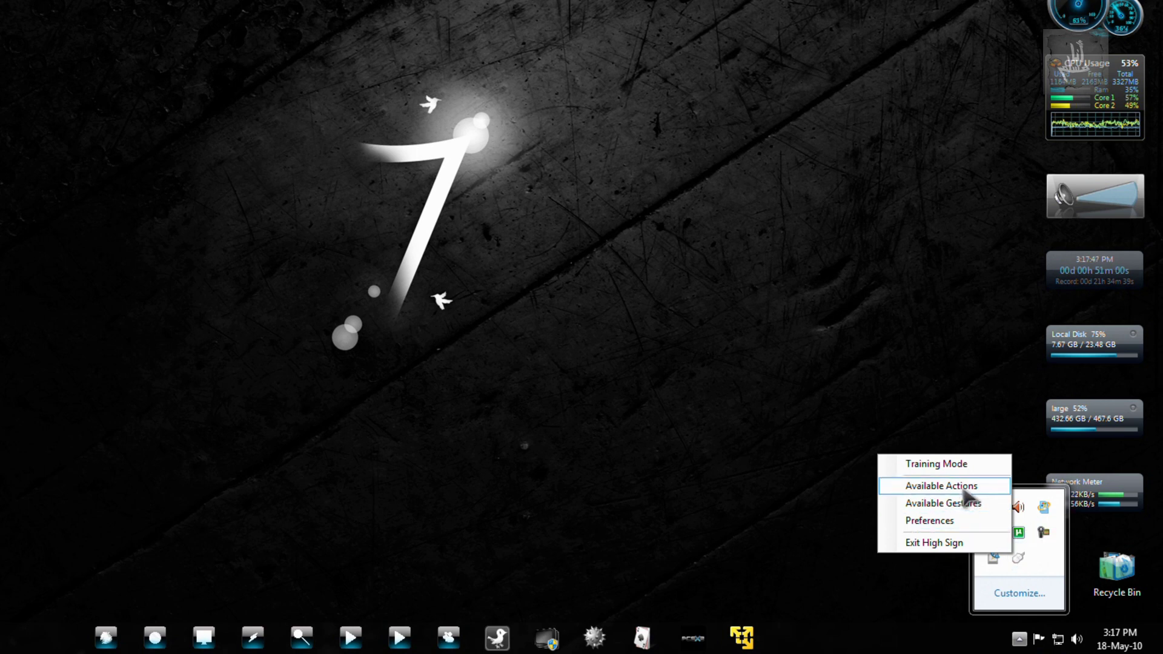
{"action": "left_click", "coordinate": [1059, 547]}
{"action": "scroll", "coordinate": [575, 332], "scroll_direction": "down", "scroll_amount": 15}
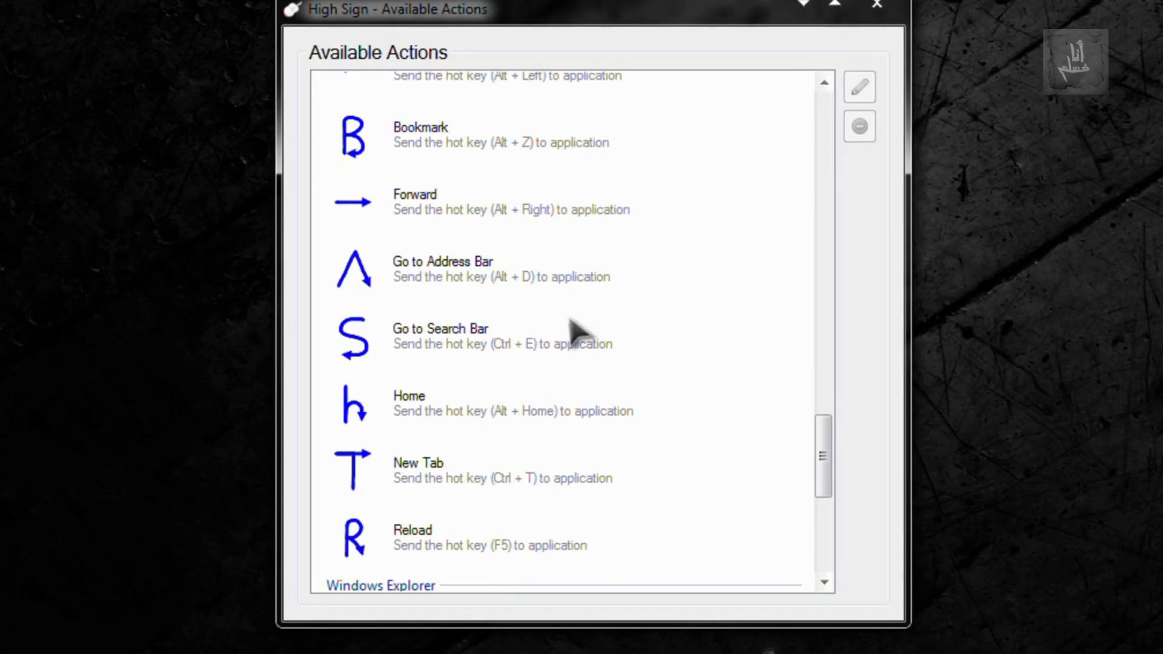
{"action": "scroll", "coordinate": [576, 333], "scroll_direction": "down", "scroll_amount": 2}
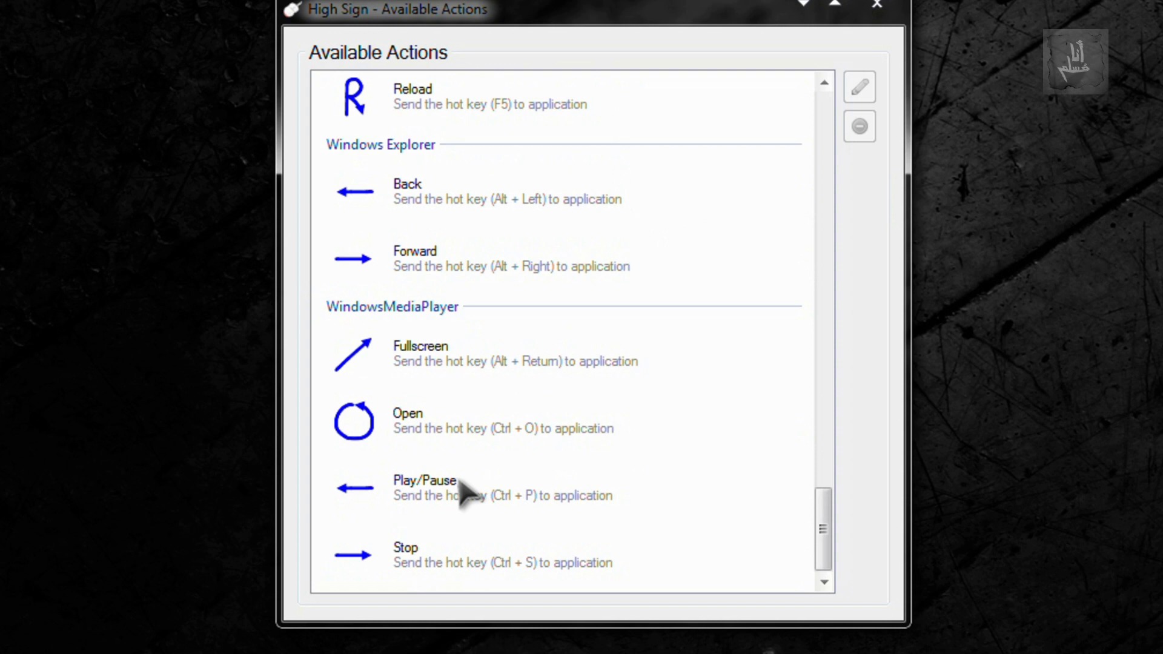
Finish reviewing the actions list, close it, and draw the Adobe Reader launch gesture.
{"action": "left_click_drag", "start_coordinate": [824, 530], "coordinate": [850, 61]}
{"action": "scroll", "coordinate": [602, 203], "scroll_direction": "down", "scroll_amount": 10}
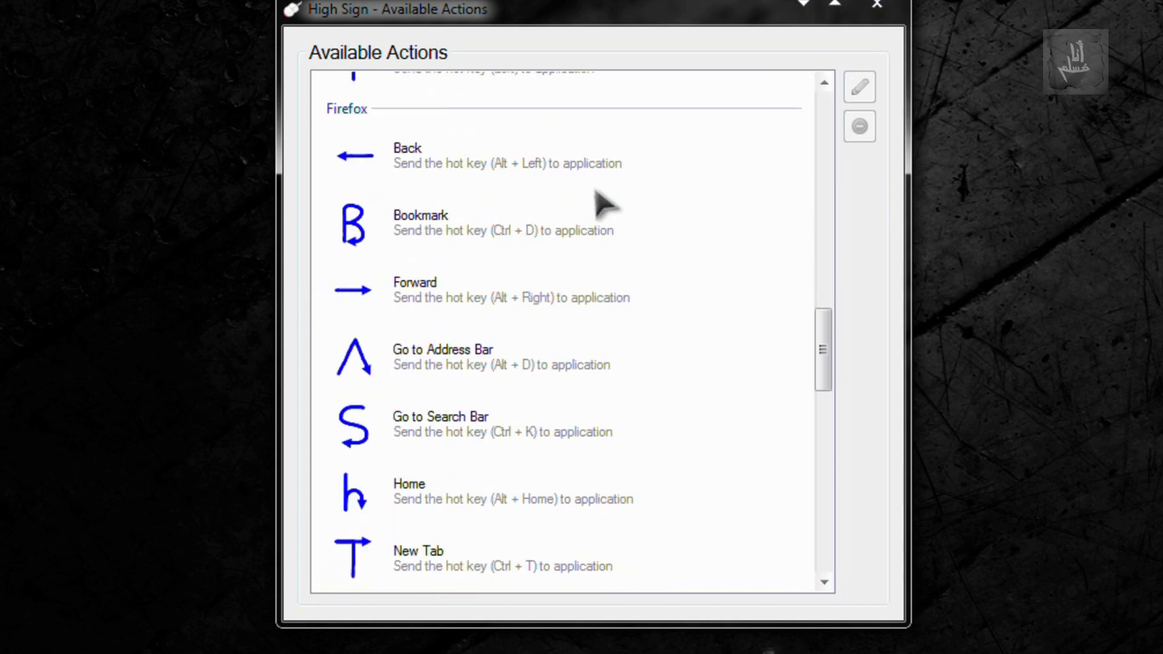
{"action": "scroll", "coordinate": [596, 193], "scroll_direction": "down", "scroll_amount": 5}
{"action": "scroll", "coordinate": [597, 192], "scroll_direction": "down", "scroll_amount": 12}
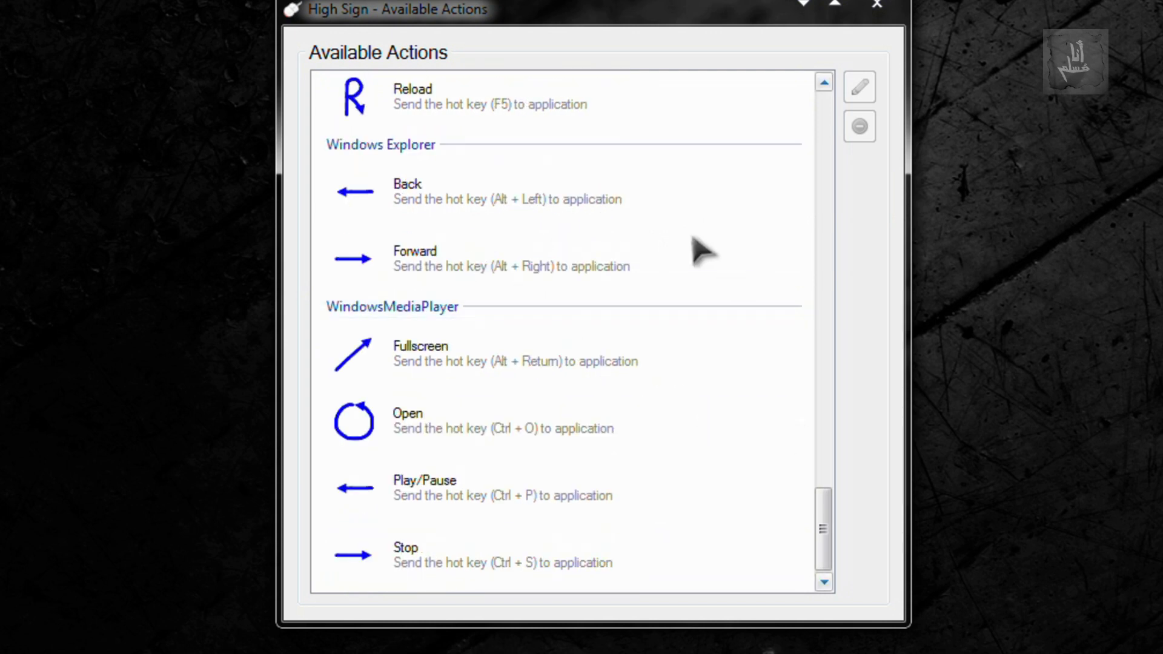
{"action": "left_click", "coordinate": [888, 6]}
{"action": "mouse_move", "coordinate": [747, 410]}
{"action": "left_mouse_down"}
{"action": "mouse_move", "coordinate": [485, 278]}
{"action": "mouse_move", "coordinate": [360, 230]}
{"action": "left_mouse_up"}
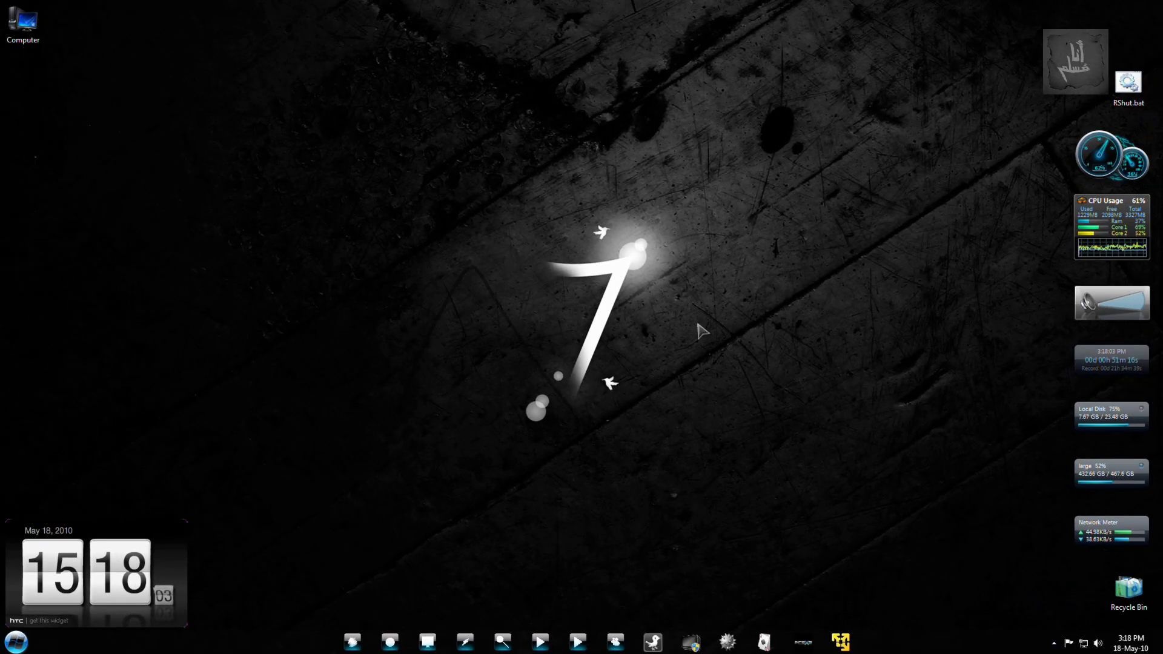
Reopen recent file readme.pdf, scroll to page 2, and glance at the View menu.
{"action": "left_click", "coordinate": [13, 18]}
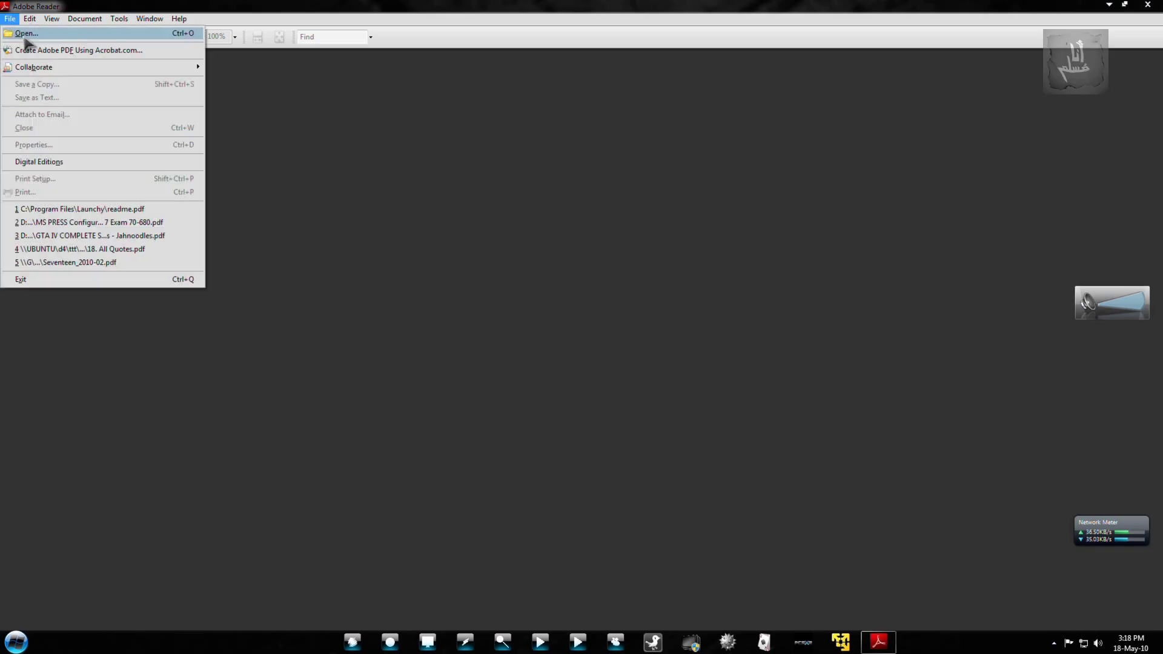
{"action": "left_click", "coordinate": [78, 209]}
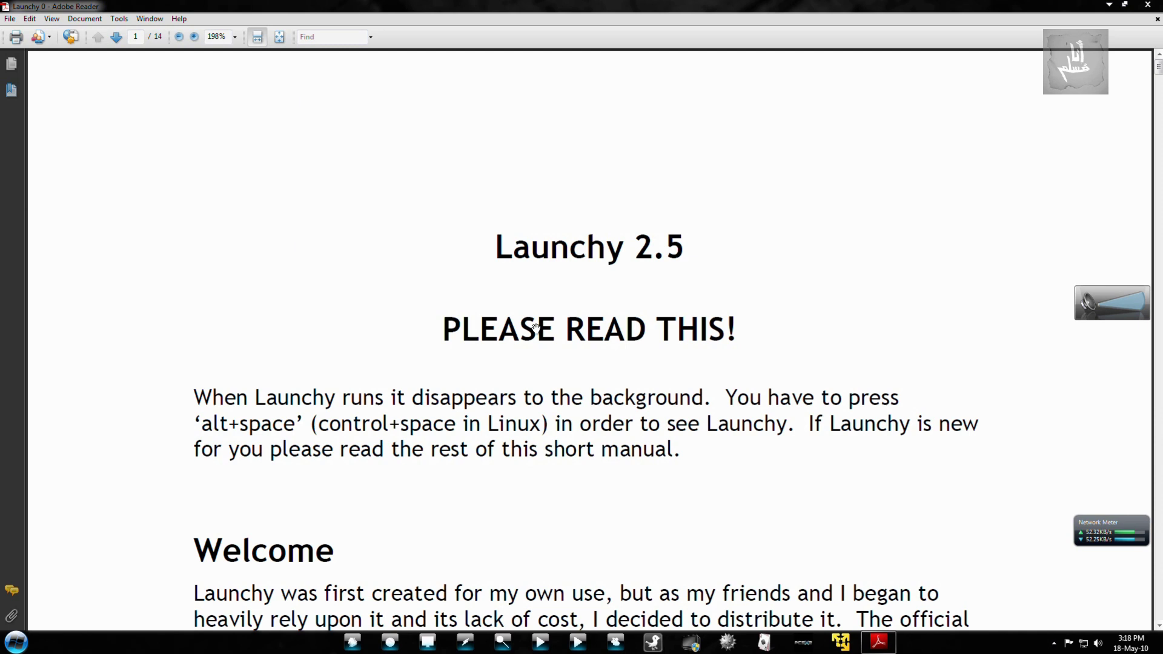
{"action": "scroll", "coordinate": [531, 463], "scroll_direction": "down", "scroll_amount": 20}
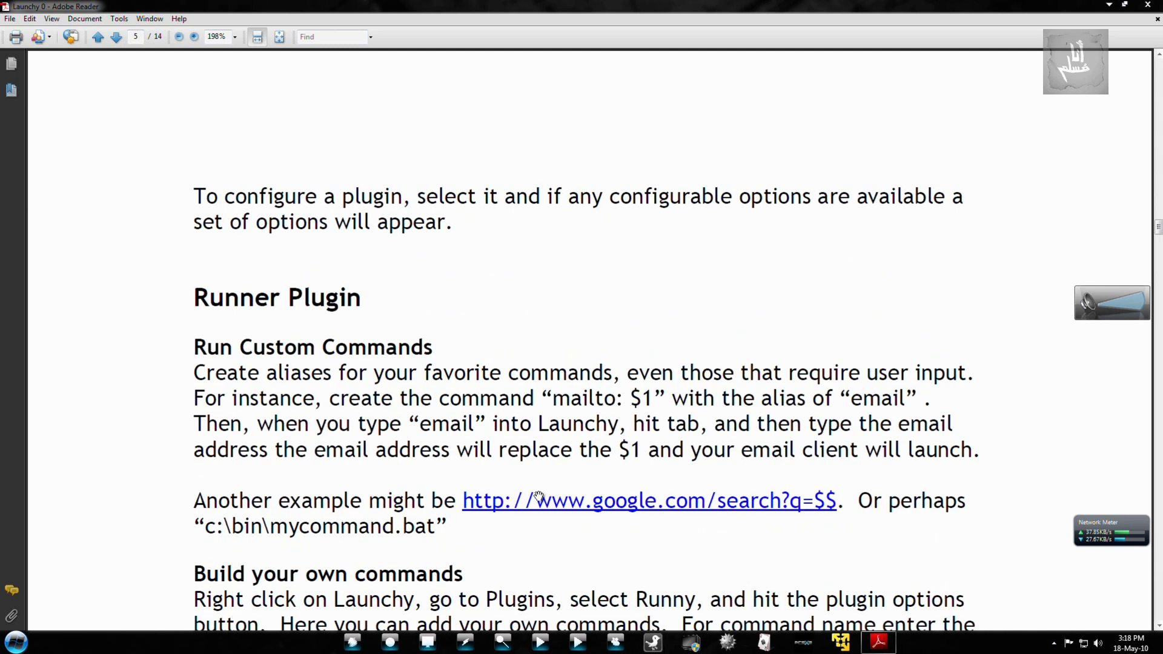
{"action": "scroll", "coordinate": [573, 310], "scroll_direction": "up", "scroll_amount": 20}
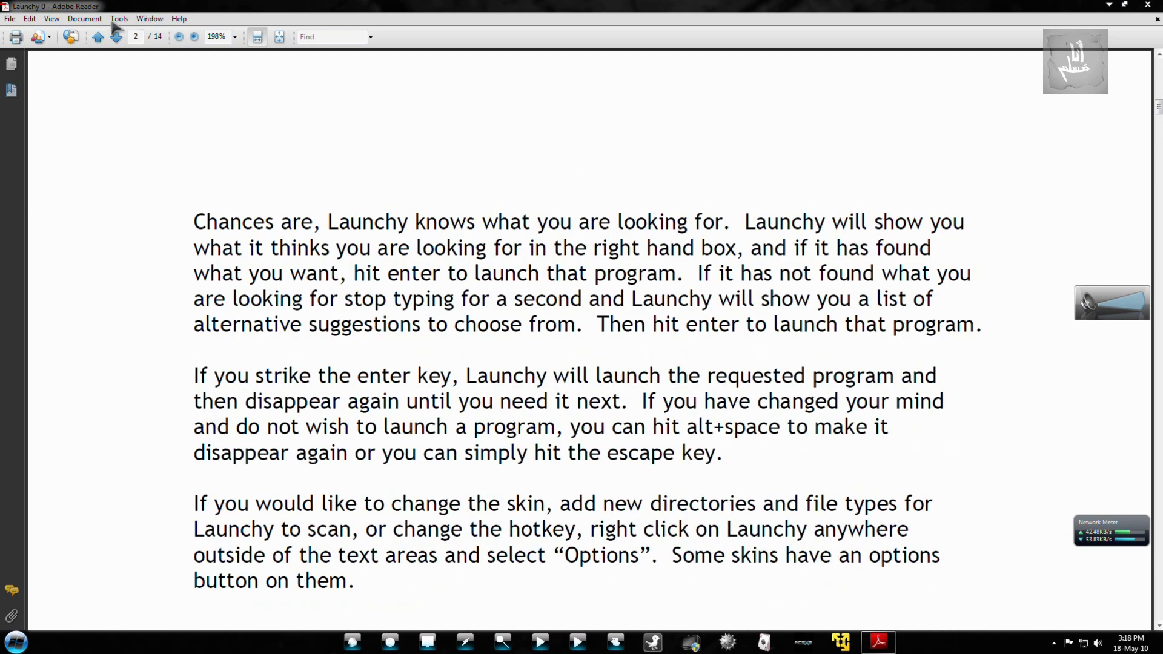
{"action": "left_click", "coordinate": [50, 19]}
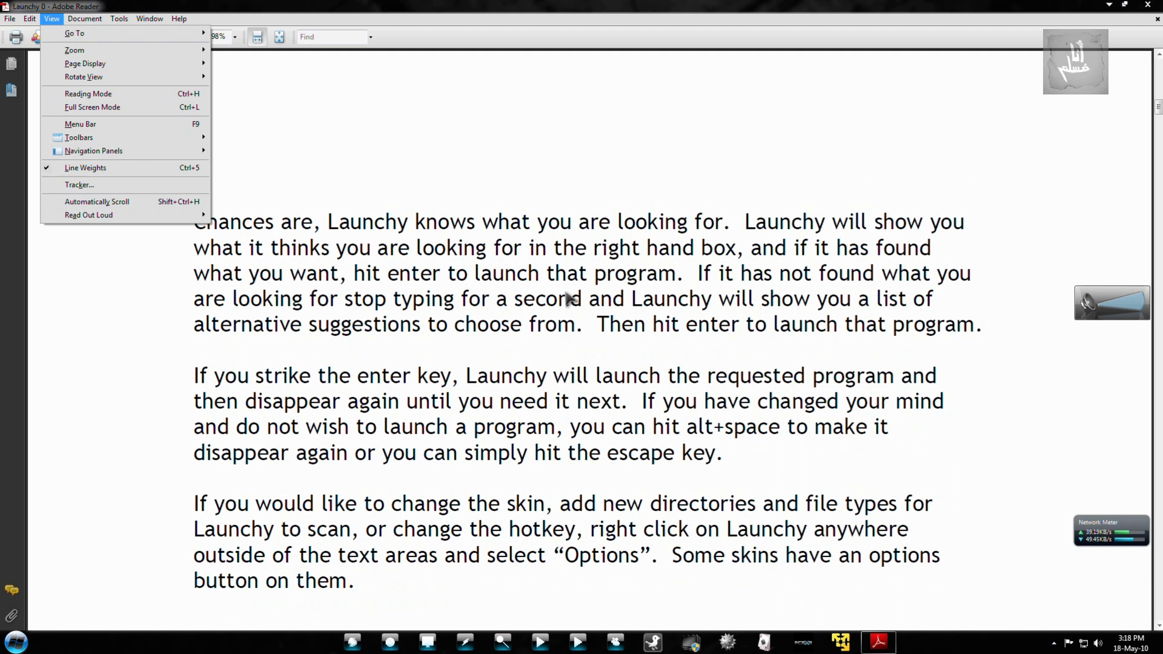
{"action": "left_click", "coordinate": [582, 362]}
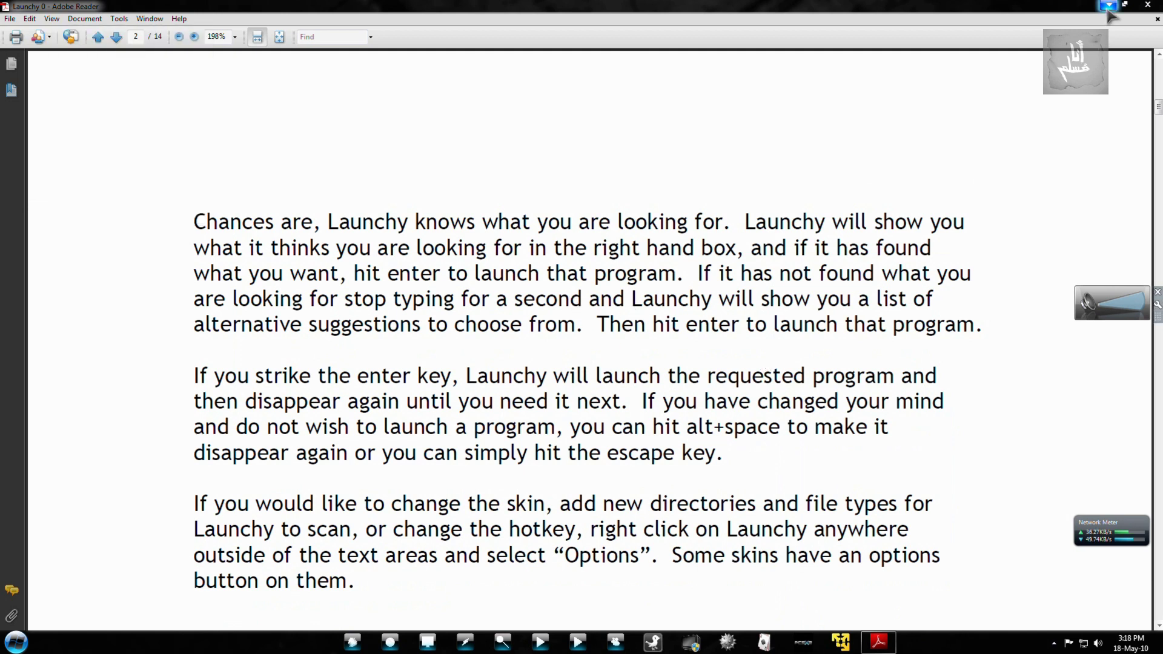
Minimize Adobe Reader and open the Computer window on the desktop.
{"action": "key", "text": "super+d"}
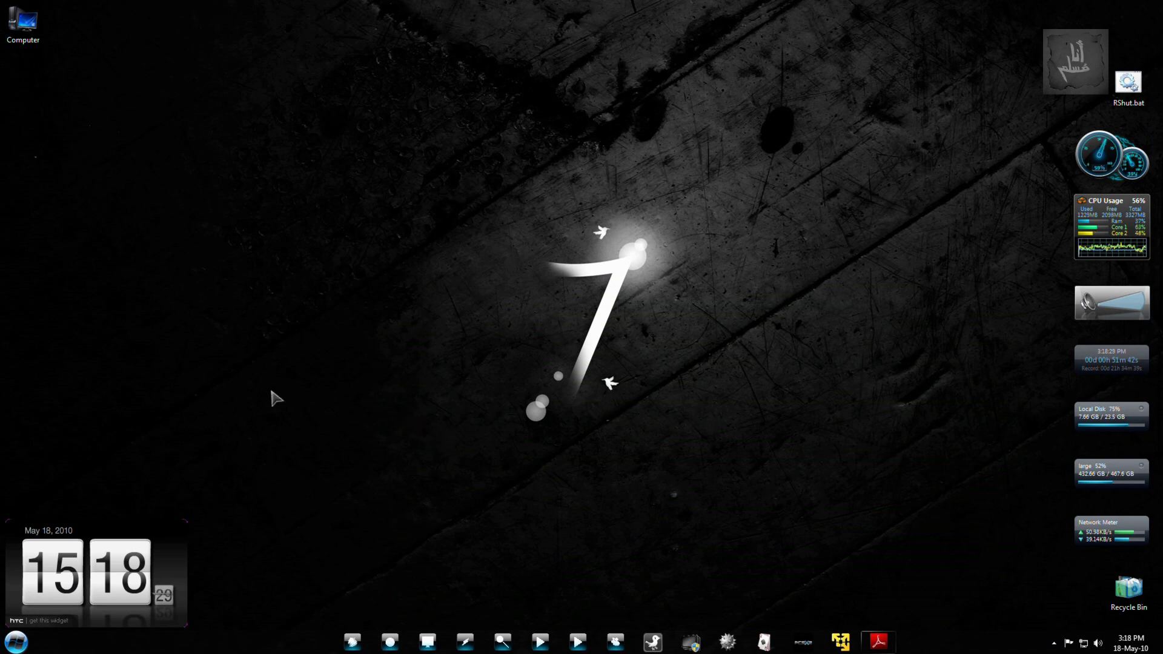
{"action": "double_click", "coordinate": [24, 24]}
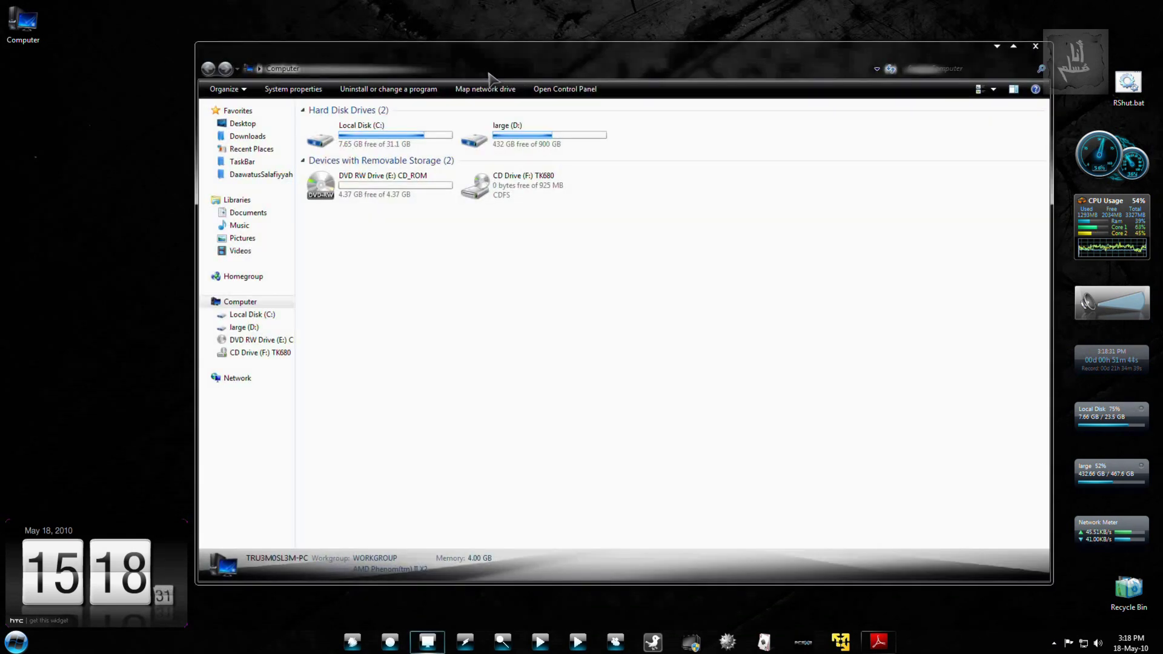
{"action": "left_click_drag", "start_coordinate": [502, 82], "coordinate": [504, 100]}
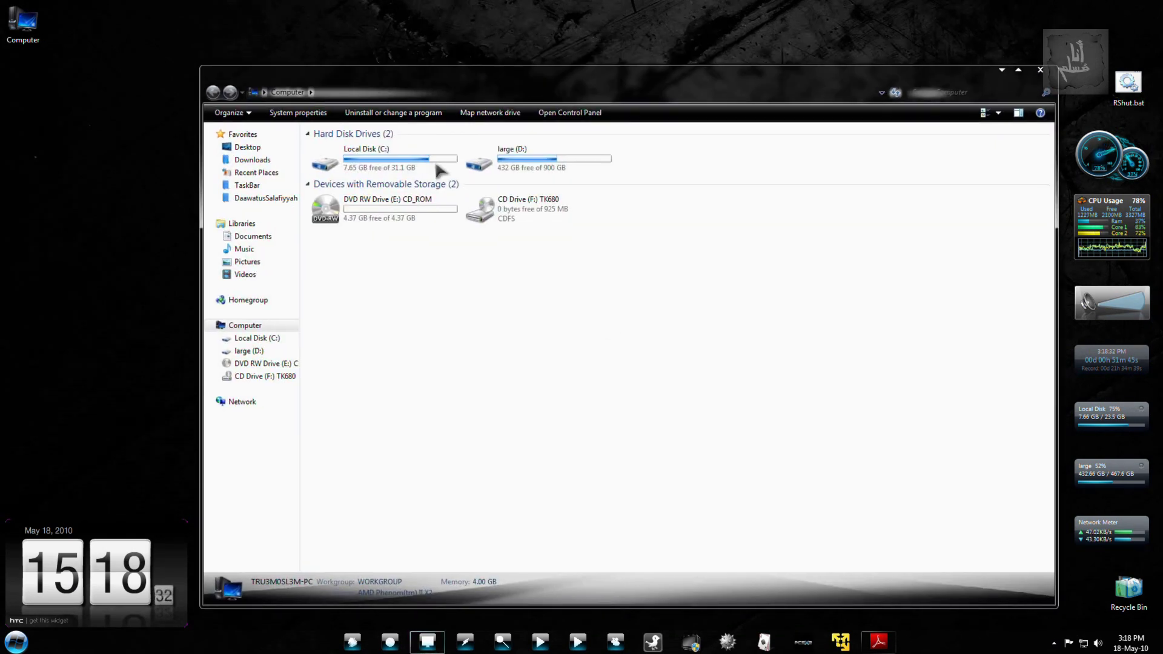
Turn on High Sign's Training Mode and draw a zigzag stroke as a new gesture.
{"action": "left_click", "coordinate": [1054, 643]}
{"action": "right_click", "coordinate": [1054, 580]}
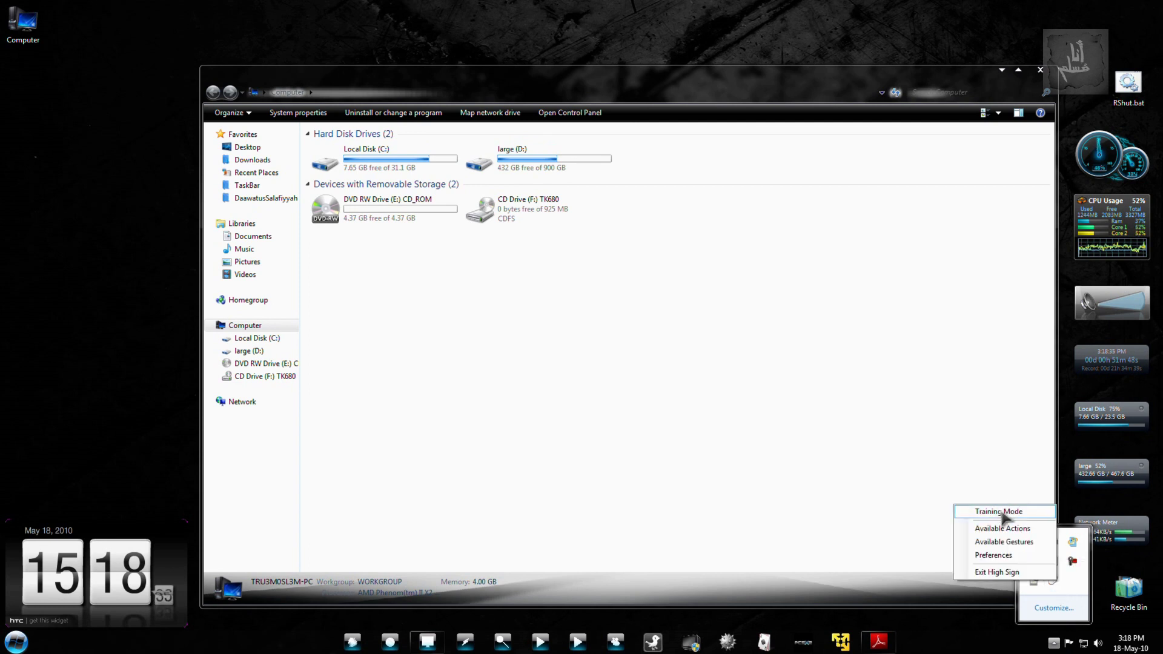
{"action": "left_click", "coordinate": [1004, 514]}
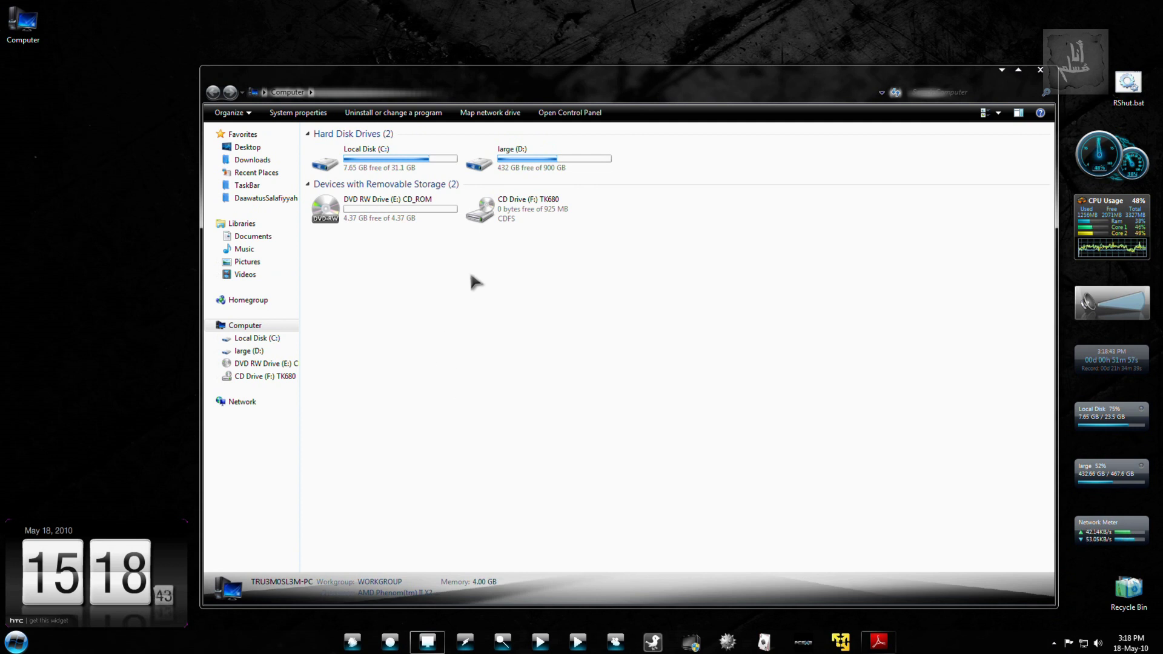
{"action": "left_click_drag", "start_coordinate": [626, 75], "coordinate": [603, 60]}
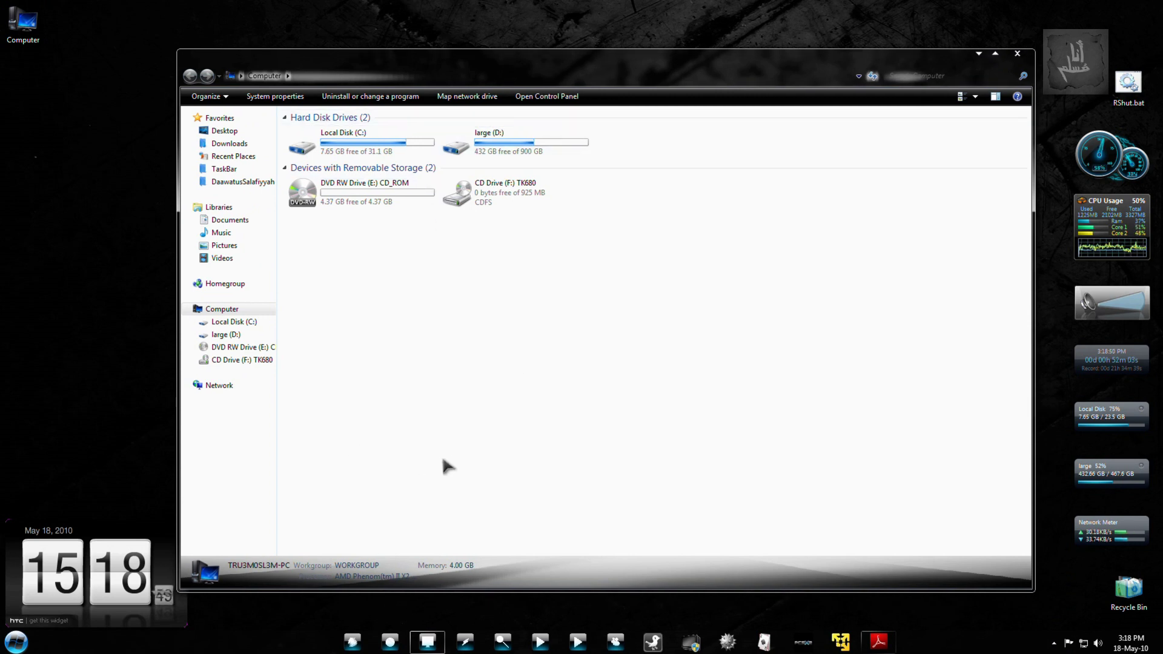
{"action": "mouse_move", "coordinate": [604, 214]}
{"action": "left_mouse_down"}
{"action": "mouse_move", "coordinate": [676, 388]}
{"action": "mouse_move", "coordinate": [618, 540]}
{"action": "left_mouse_up"}
Redraw the zigzag gesture and keep Windows Explorer as its target application.
{"action": "left_click", "coordinate": [503, 365]}
{"action": "mouse_move", "coordinate": [720, 208]}
{"action": "left_mouse_down"}
{"action": "mouse_move", "coordinate": [672, 501]}
{"action": "mouse_move", "coordinate": [630, 615]}
{"action": "left_mouse_up"}
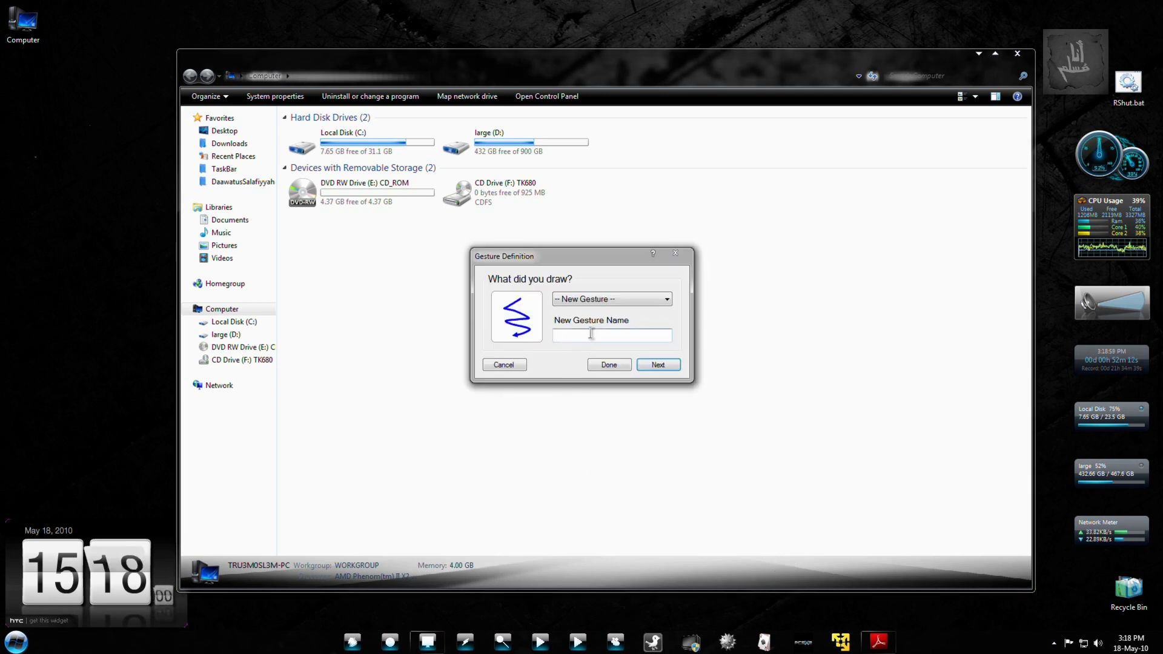
{"action": "left_click", "coordinate": [666, 365]}
{"action": "left_click", "coordinate": [536, 335]}
{"action": "left_click", "coordinate": [538, 335]}
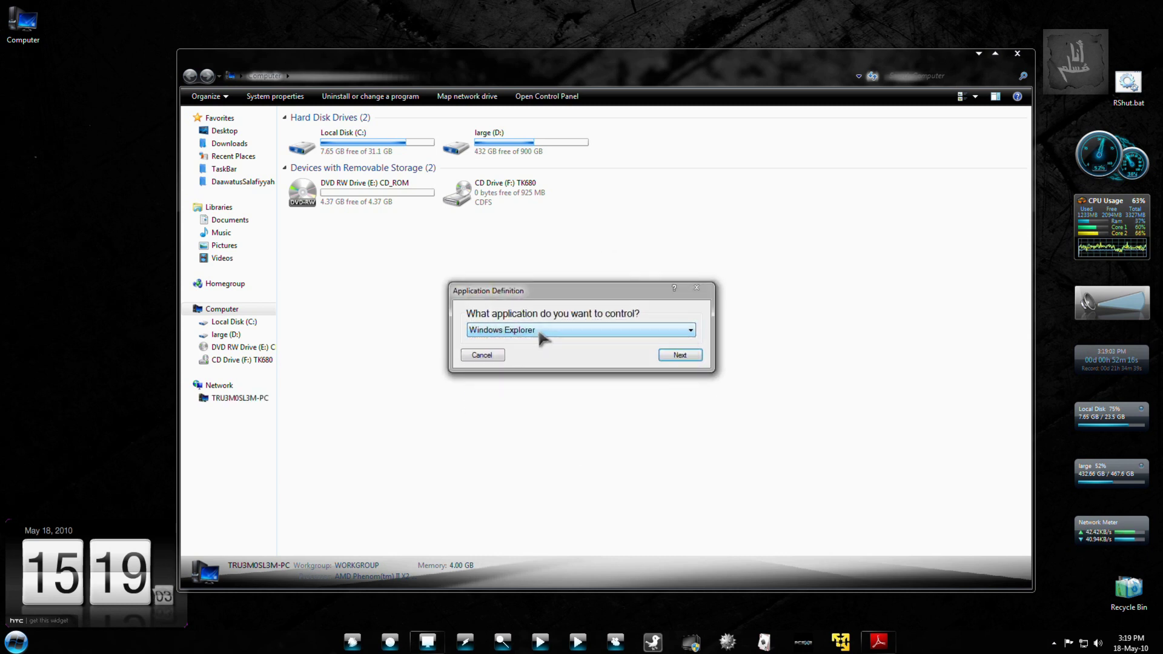
Choose 'Run - Command or Program' as the action and browse into Program Files\Avidemux 2.5.
{"action": "left_click", "coordinate": [685, 357]}
{"action": "left_click", "coordinate": [554, 332]}
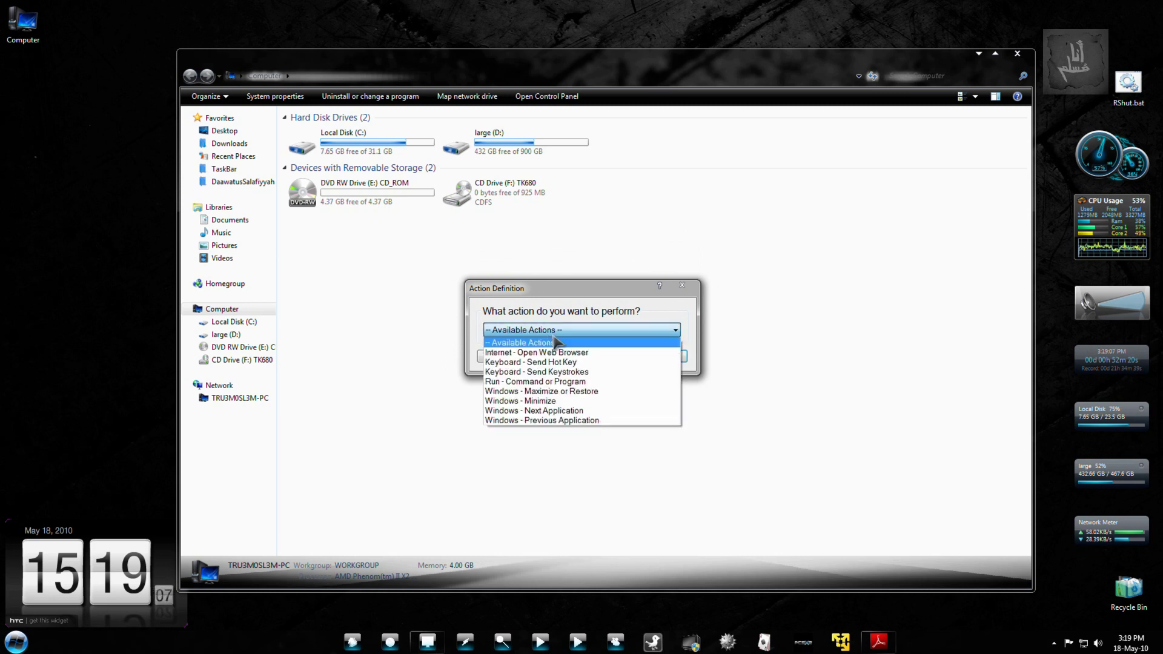
{"action": "left_click", "coordinate": [580, 382]}
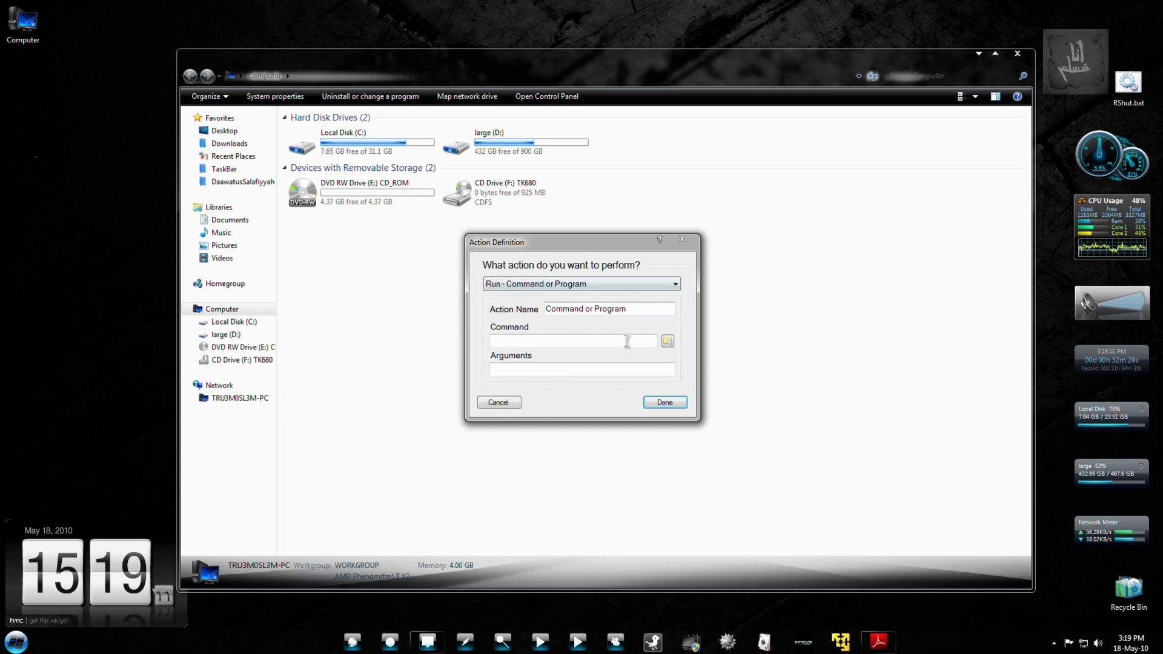
{"action": "left_click", "coordinate": [668, 341]}
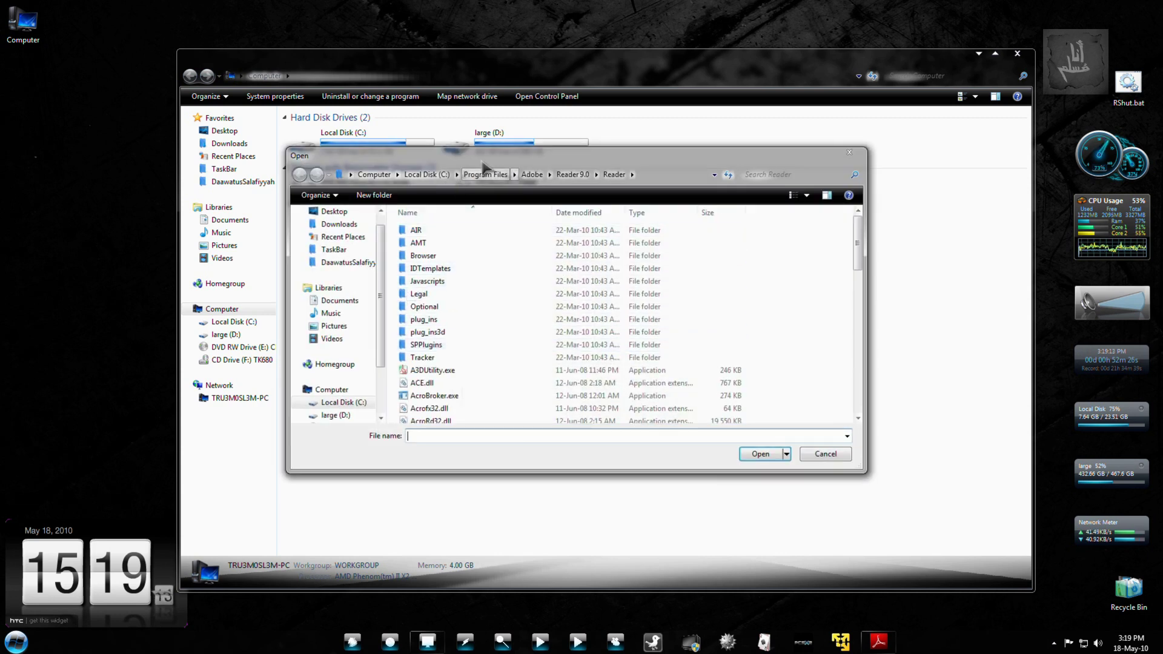
{"action": "left_click", "coordinate": [498, 175]}
{"action": "left_click", "coordinate": [474, 288]}
{"action": "scroll", "coordinate": [474, 289], "scroll_direction": "down", "scroll_amount": 1}
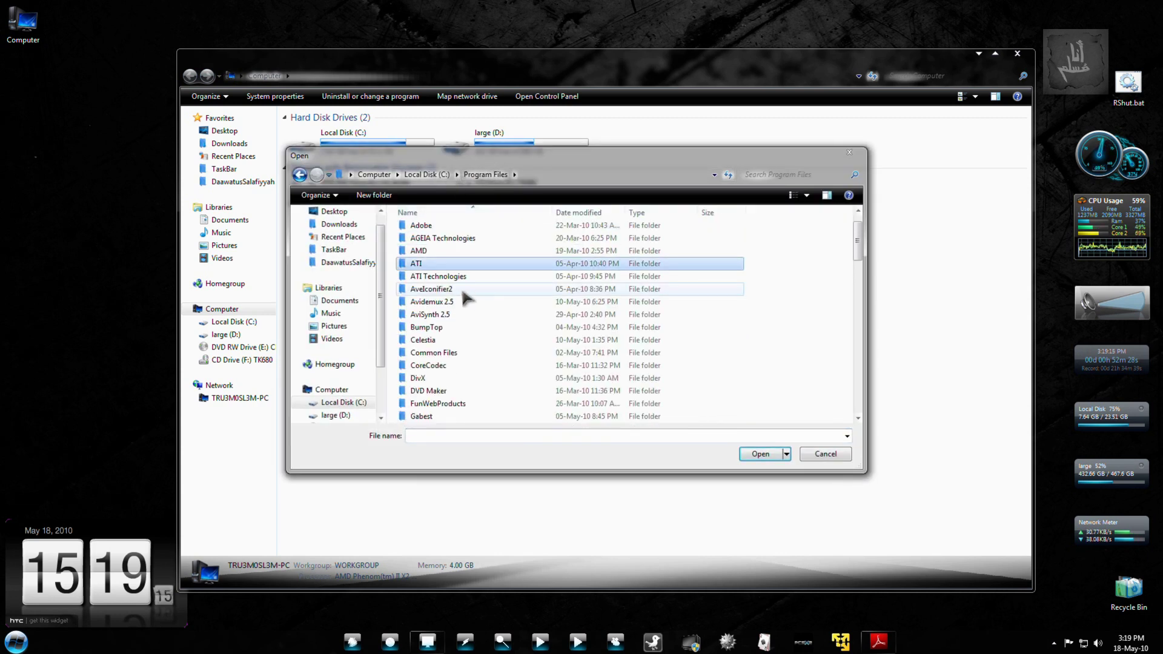
{"action": "double_click", "coordinate": [431, 302]}
Pick avidemux2_qt4.exe as the program and rename the action to 'avidemux'.
{"action": "scroll", "coordinate": [462, 338], "scroll_direction": "down", "scroll_amount": 3}
{"action": "scroll", "coordinate": [449, 301], "scroll_direction": "up", "scroll_amount": 2}
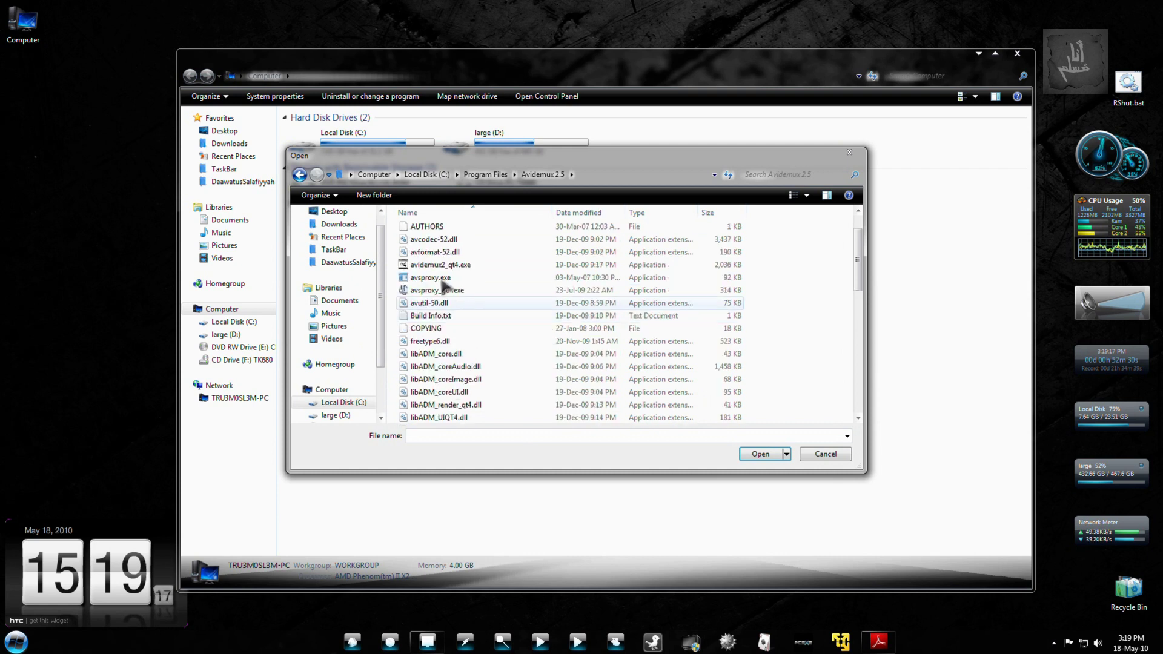
{"action": "scroll", "coordinate": [479, 303], "scroll_direction": "down", "scroll_amount": 8}
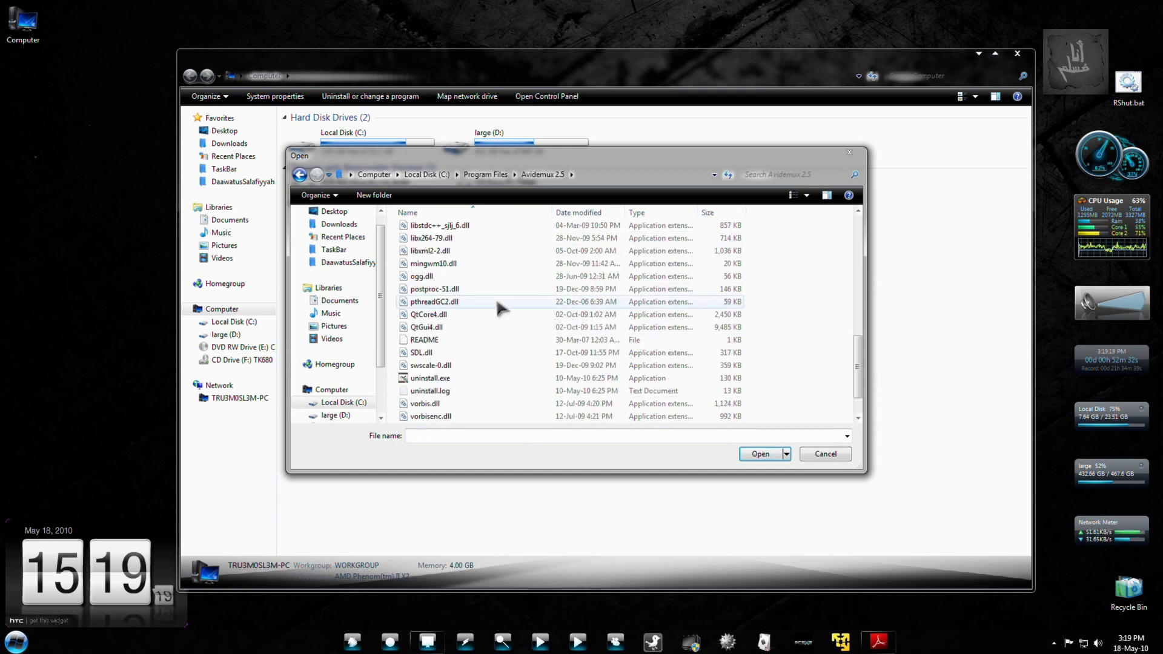
{"action": "scroll", "coordinate": [500, 340], "scroll_direction": "up", "scroll_amount": 10}
{"action": "double_click", "coordinate": [496, 307]}
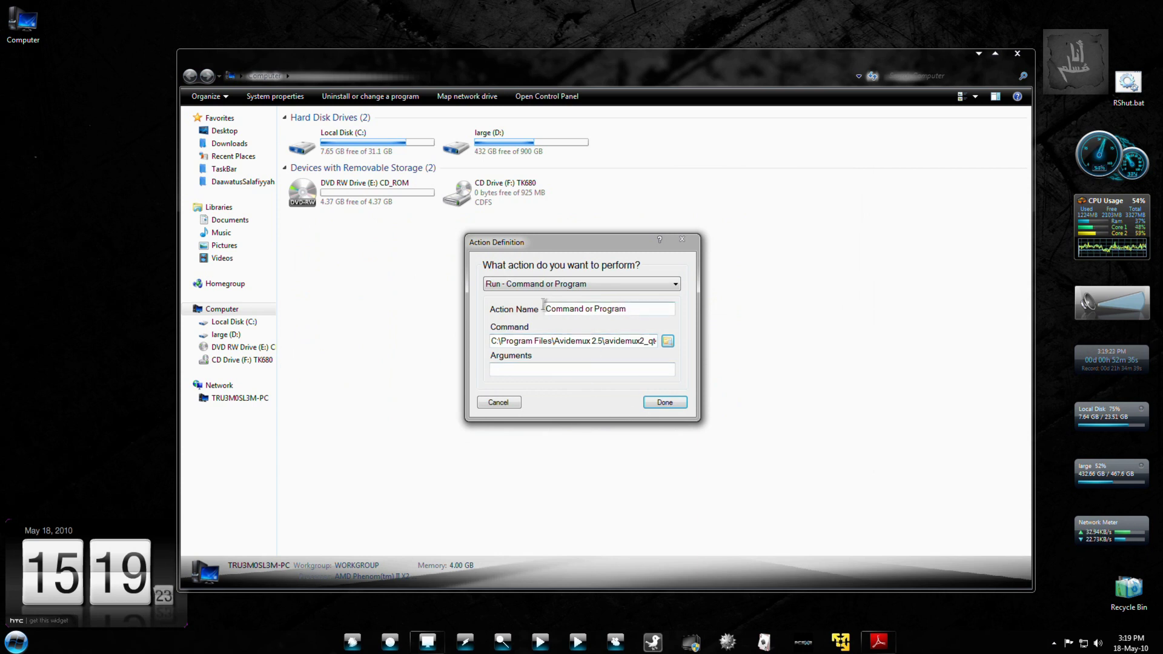
{"action": "left_click_drag", "start_coordinate": [639, 309], "coordinate": [399, 306]}
{"action": "type", "text": "av"}
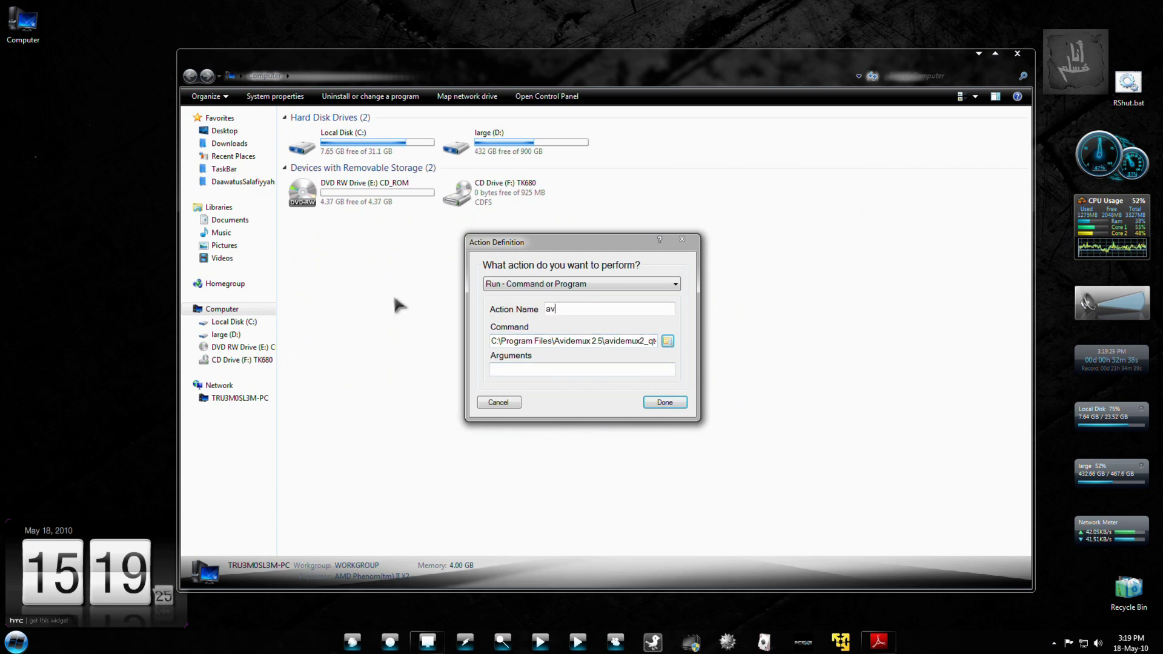
{"action": "type", "text": "idemux"}
Save the Avidemux action and switch off High Sign's Training Mode.
{"action": "left_click", "coordinate": [665, 402]}
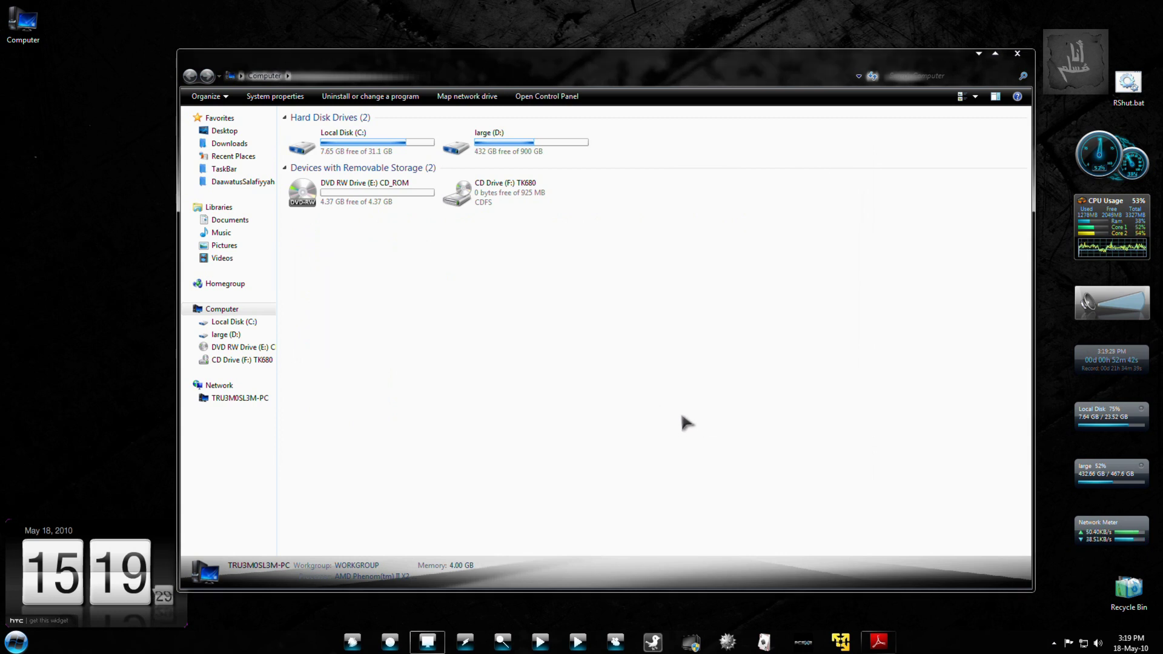
{"action": "left_click", "coordinate": [1053, 643]}
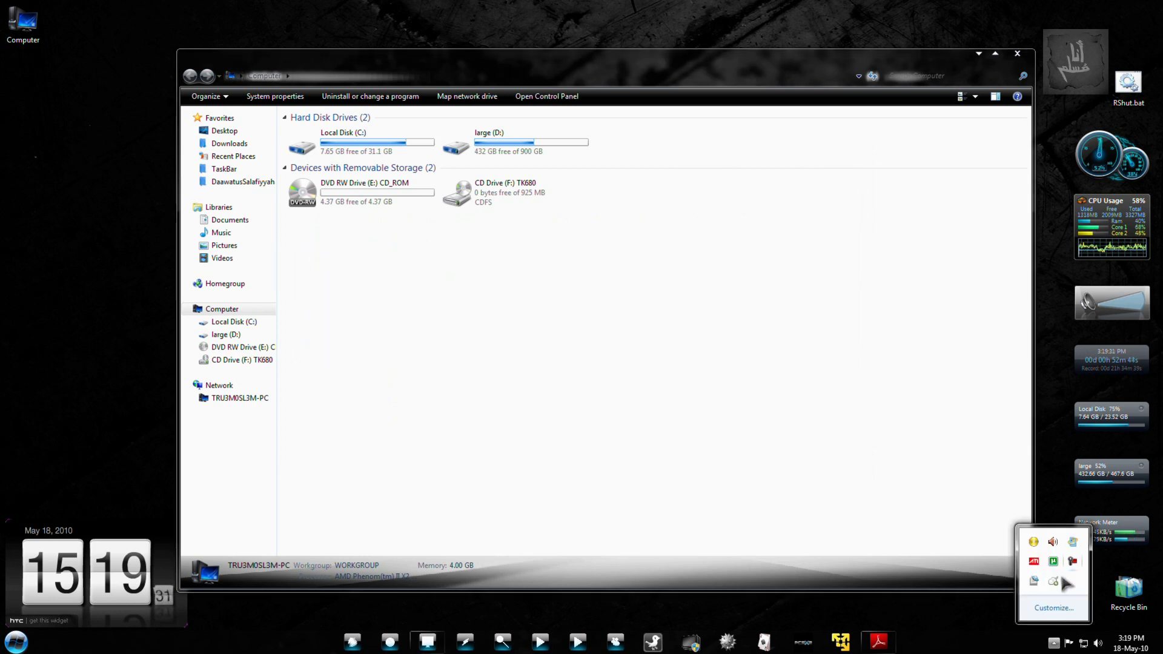
{"action": "right_click", "coordinate": [1054, 582]}
{"action": "left_click", "coordinate": [1014, 512]}
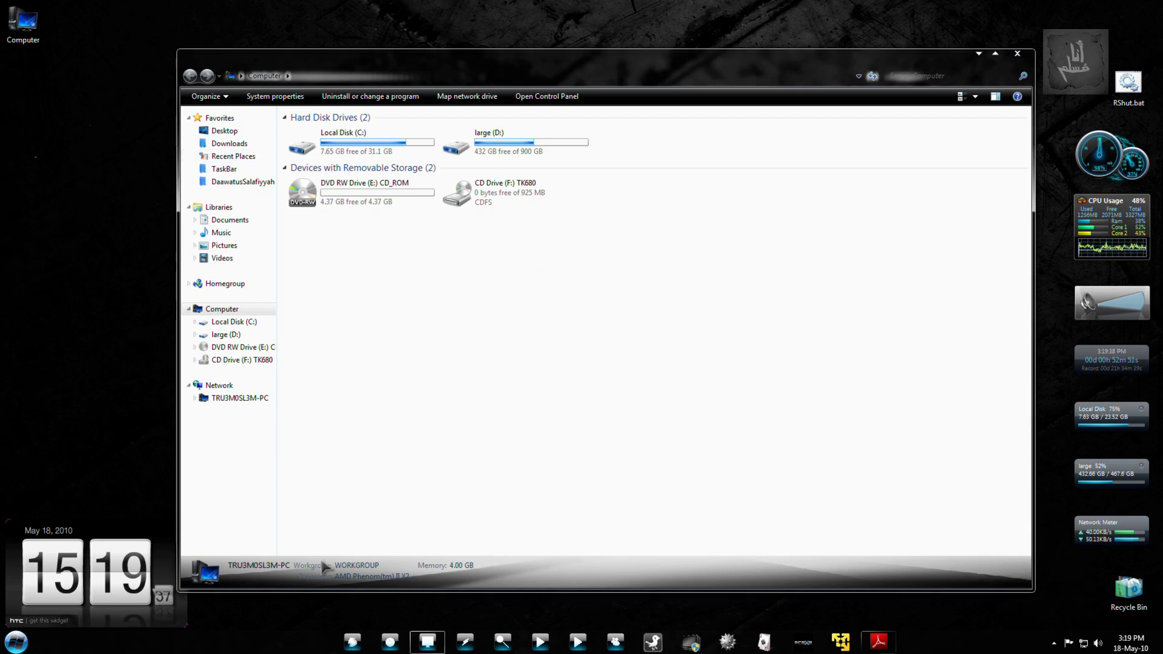
Draw three test gestures, including a zig-zag, on Chrome's new tab, then close Chrome.
{"action": "left_click", "coordinate": [381, 643]}
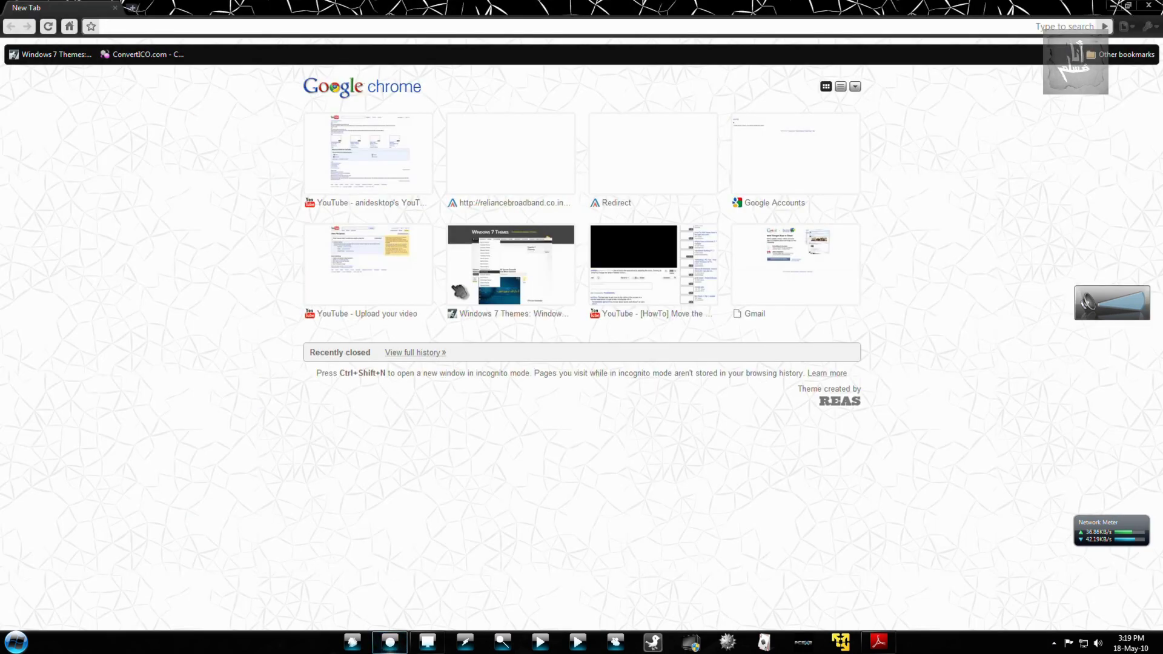
{"action": "mouse_move", "coordinate": [576, 161]}
{"action": "left_mouse_down"}
{"action": "mouse_move", "coordinate": [706, 416]}
{"action": "mouse_move", "coordinate": [475, 524]}
{"action": "mouse_move", "coordinate": [734, 571]}
{"action": "mouse_move", "coordinate": [310, 647]}
{"action": "left_mouse_up"}
{"action": "mouse_move", "coordinate": [371, 163]}
{"action": "left_mouse_down"}
{"action": "mouse_move", "coordinate": [434, 436]}
{"action": "mouse_move", "coordinate": [358, 563]}
{"action": "mouse_move", "coordinate": [549, 630]}
{"action": "left_mouse_up"}
{"action": "mouse_move", "coordinate": [598, 127]}
{"action": "left_mouse_down"}
{"action": "mouse_move", "coordinate": [368, 282]}
{"action": "mouse_move", "coordinate": [421, 582]}
{"action": "mouse_move", "coordinate": [584, 636]}
{"action": "left_mouse_up"}
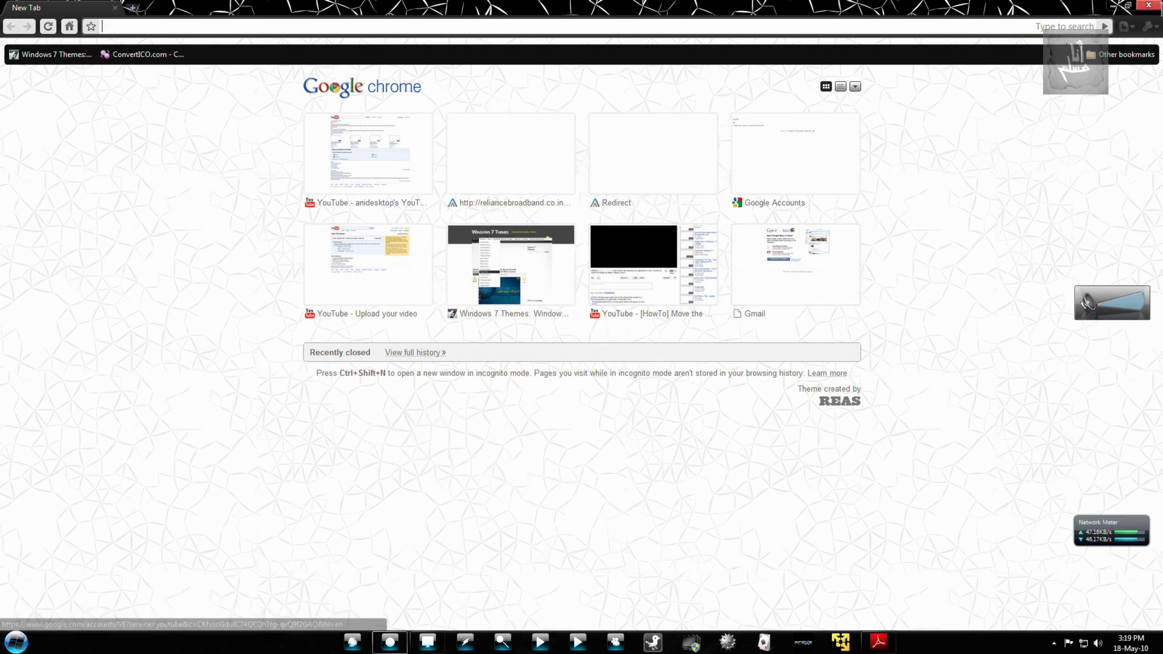
{"action": "left_click", "coordinate": [1151, 6]}
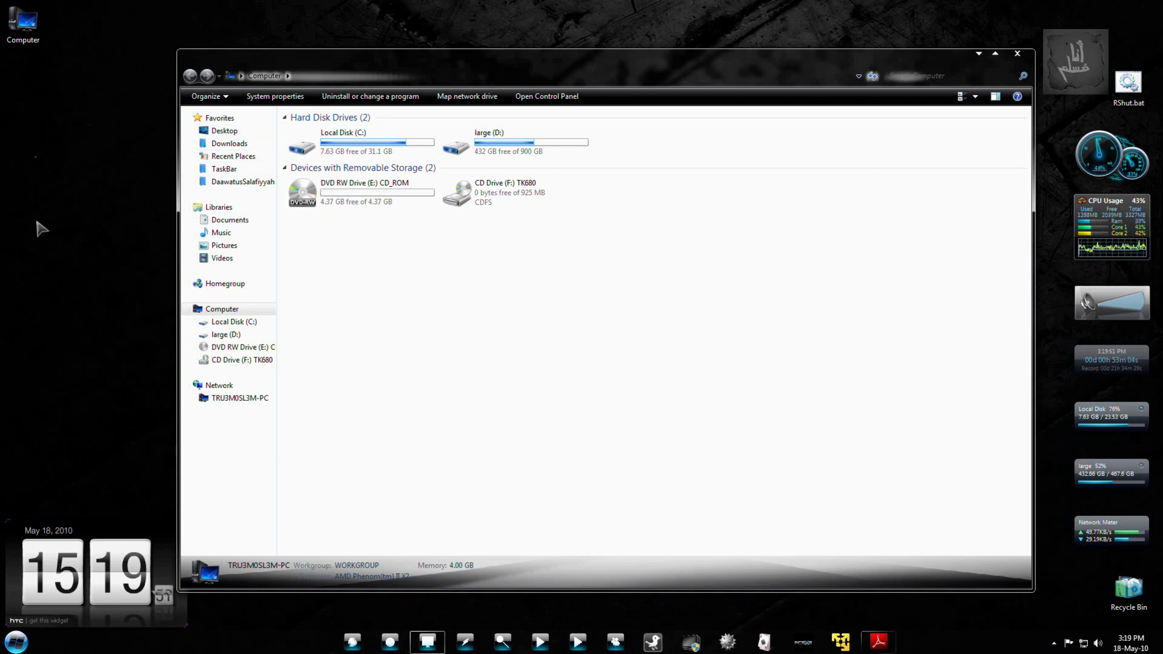
Draw five test gestures, including a zig-zag, over the Computer window, then show the hidden tray icons.
{"action": "mouse_move", "coordinate": [545, 161]}
{"action": "left_mouse_down"}
{"action": "mouse_move", "coordinate": [512, 307]}
{"action": "mouse_move", "coordinate": [522, 419]}
{"action": "left_mouse_up"}
{"action": "left_click_drag", "start_coordinate": [623, 466], "coordinate": [472, 553]}
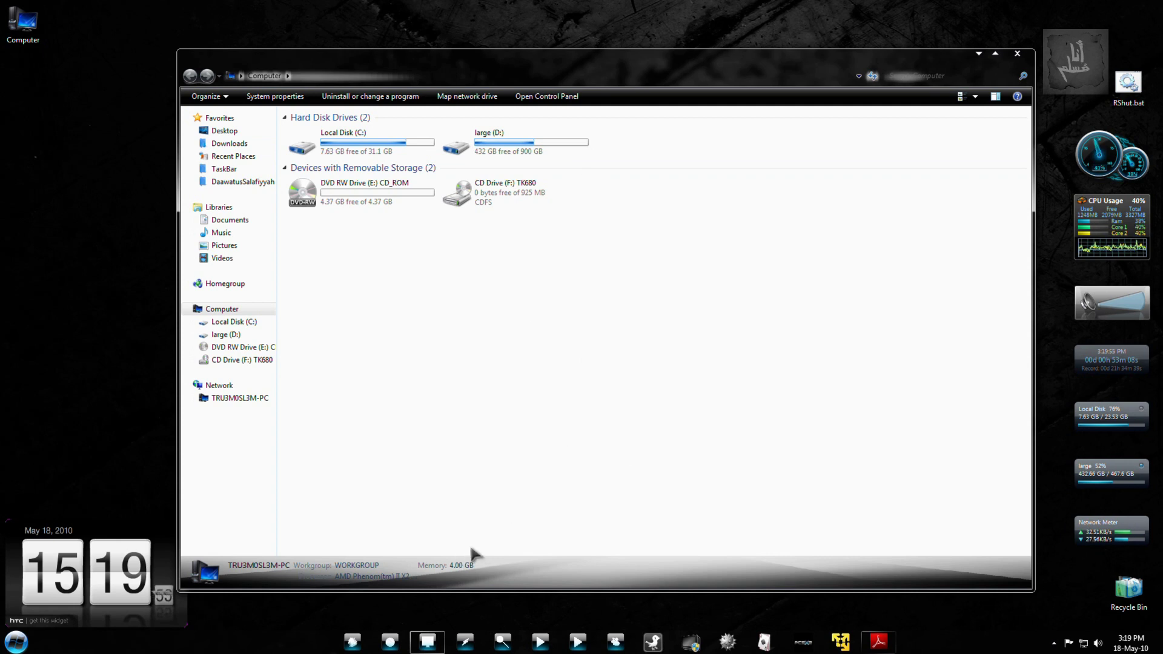
{"action": "mouse_move", "coordinate": [563, 276]}
{"action": "left_mouse_down"}
{"action": "mouse_move", "coordinate": [674, 318]}
{"action": "mouse_move", "coordinate": [635, 566]}
{"action": "left_mouse_up"}
{"action": "left_click_drag", "start_coordinate": [638, 176], "coordinate": [646, 520]}
{"action": "mouse_move", "coordinate": [669, 149]}
{"action": "left_mouse_down"}
{"action": "mouse_move", "coordinate": [582, 370]}
{"action": "mouse_move", "coordinate": [633, 442]}
{"action": "left_mouse_up"}
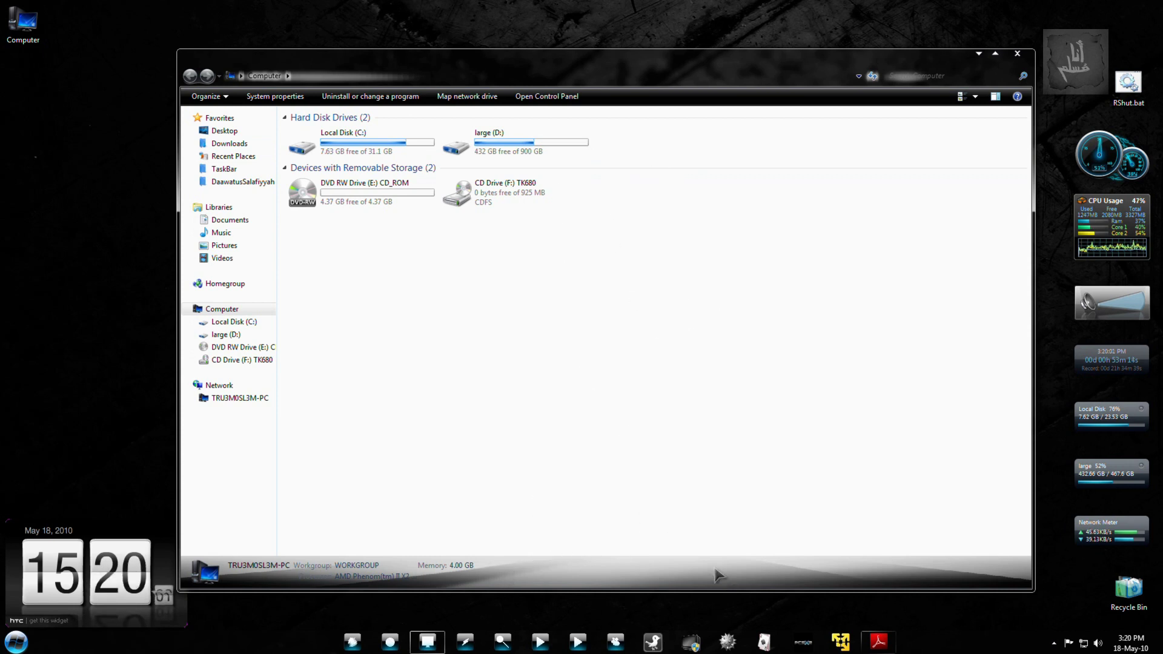
{"action": "left_click", "coordinate": [1054, 644]}
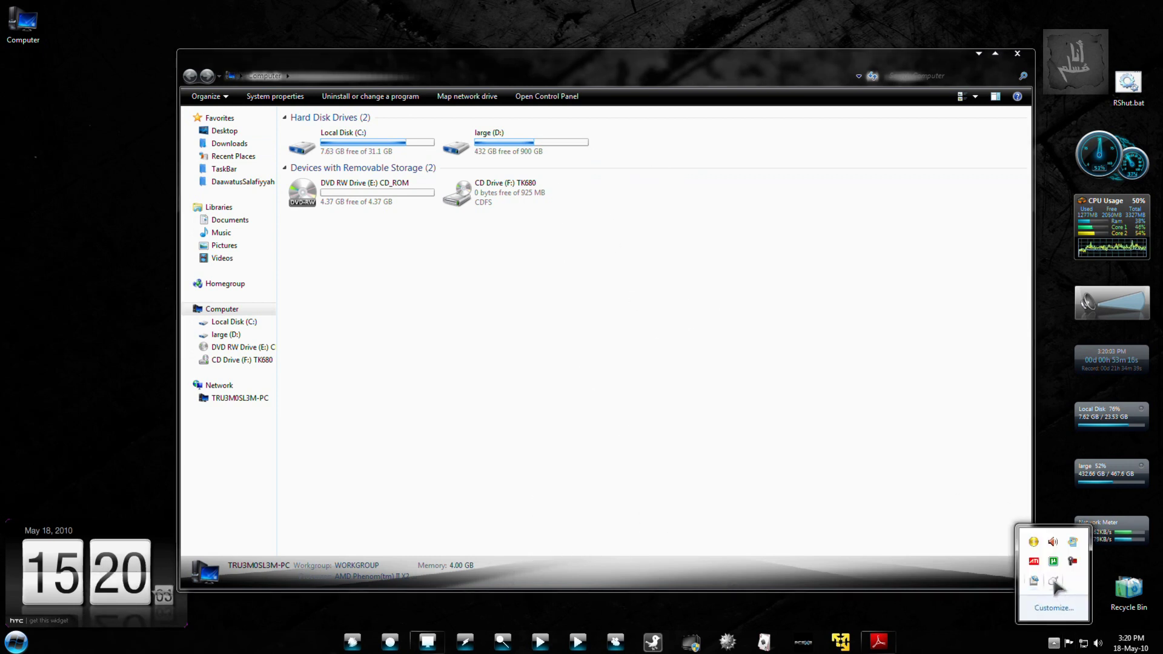
{"action": "right_click", "coordinate": [1054, 580]}
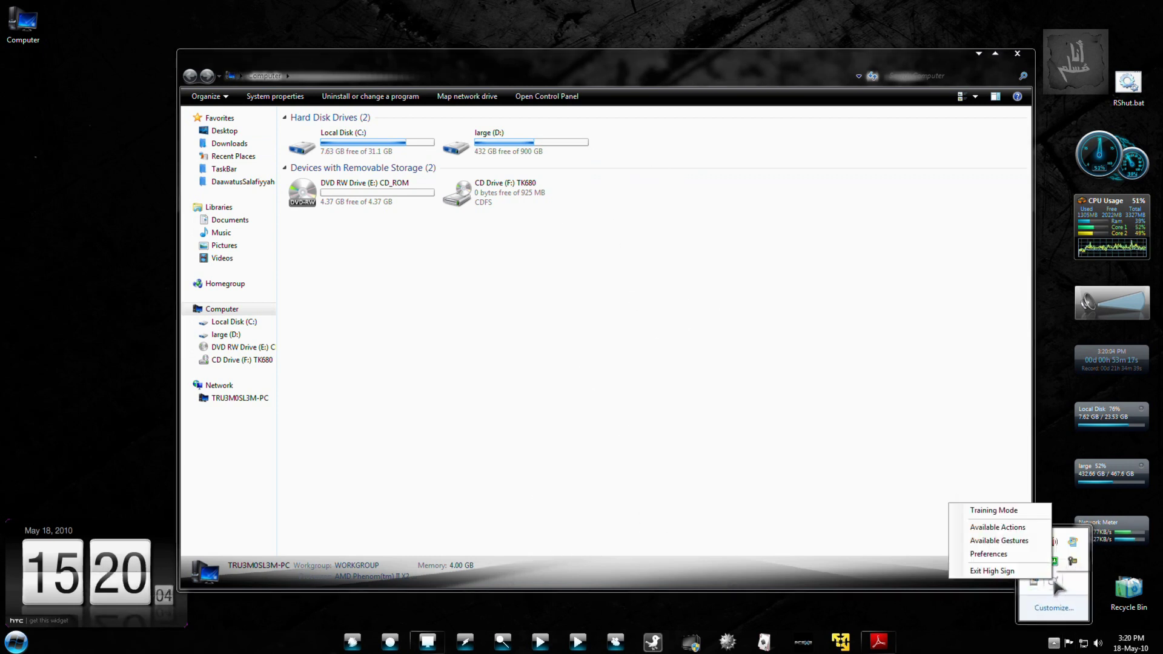
{"action": "left_click", "coordinate": [1012, 540]}
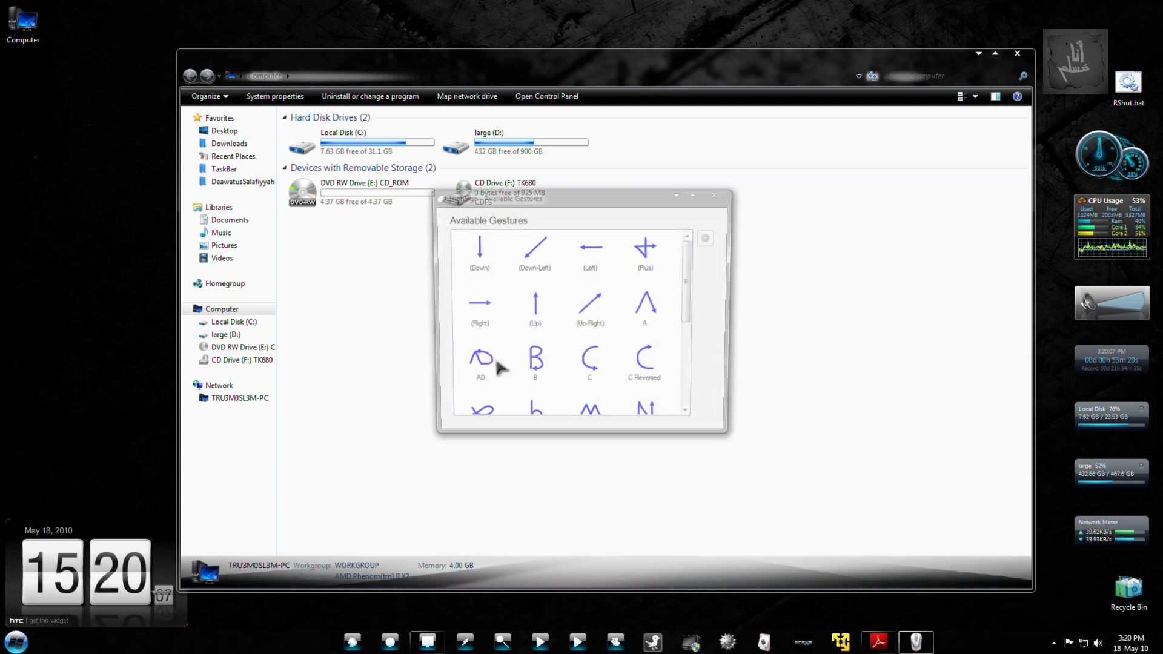
{"action": "scroll", "coordinate": [558, 312], "scroll_direction": "down", "scroll_amount": 5}
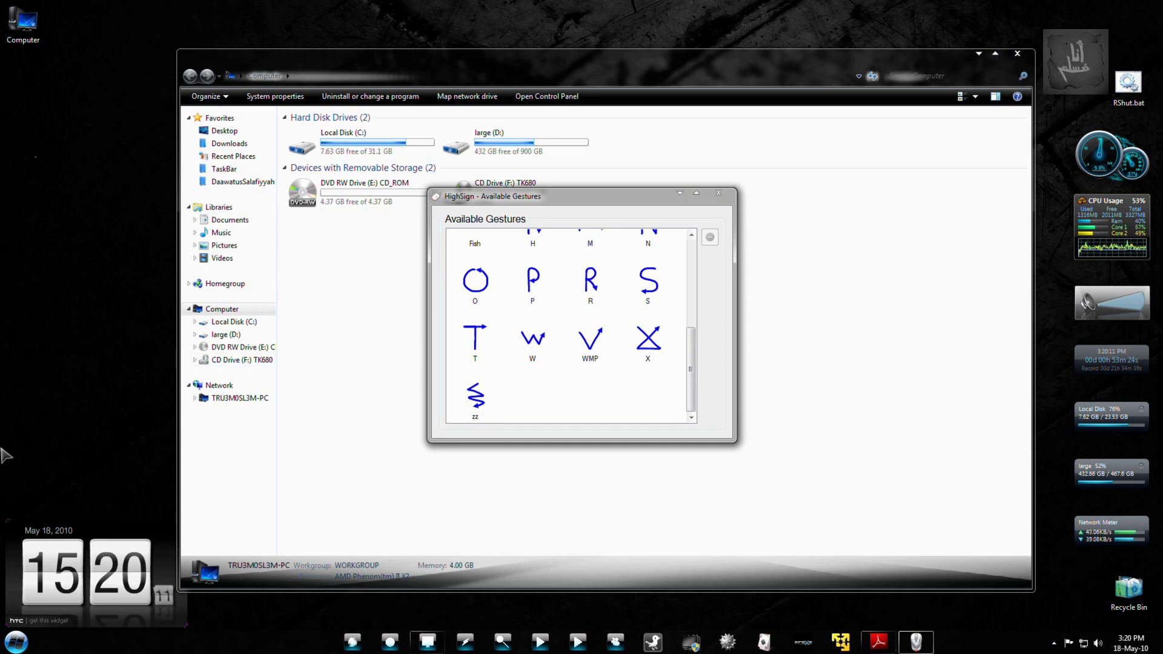
{"action": "left_click", "coordinate": [719, 194]}
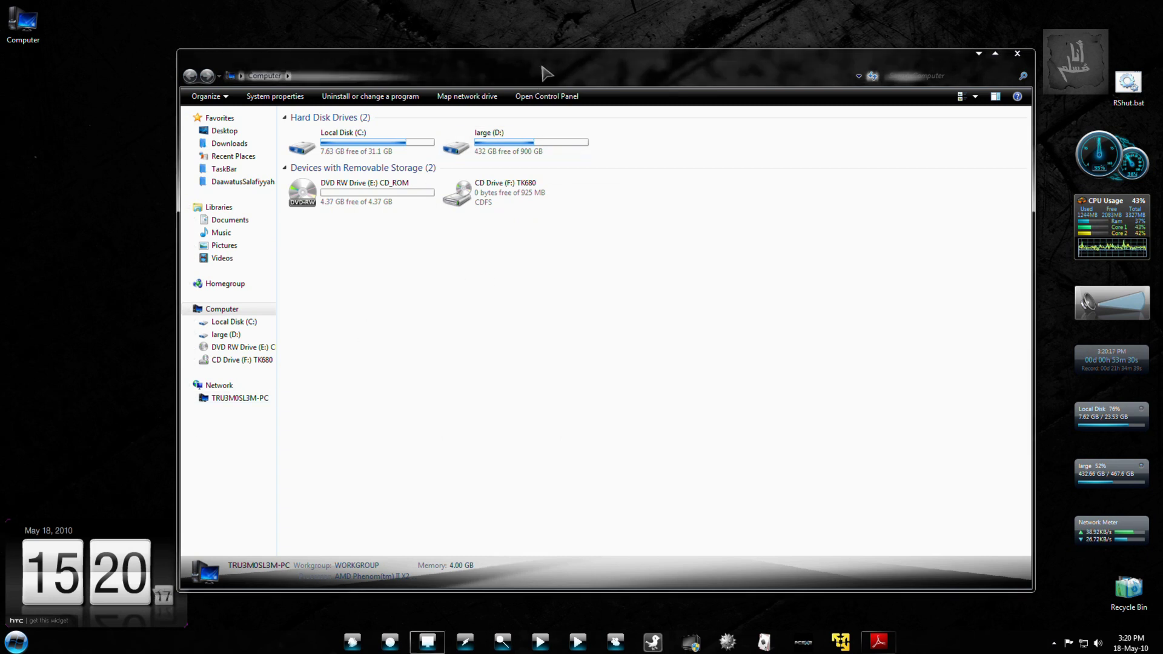
Launch Avidemux with the new zigzag gesture, then open High Sign's tray menu.
{"action": "mouse_move", "coordinate": [446, 276]}
{"action": "left_mouse_down"}
{"action": "mouse_move", "coordinate": [722, 514]}
{"action": "mouse_move", "coordinate": [412, 570]}
{"action": "left_mouse_up"}
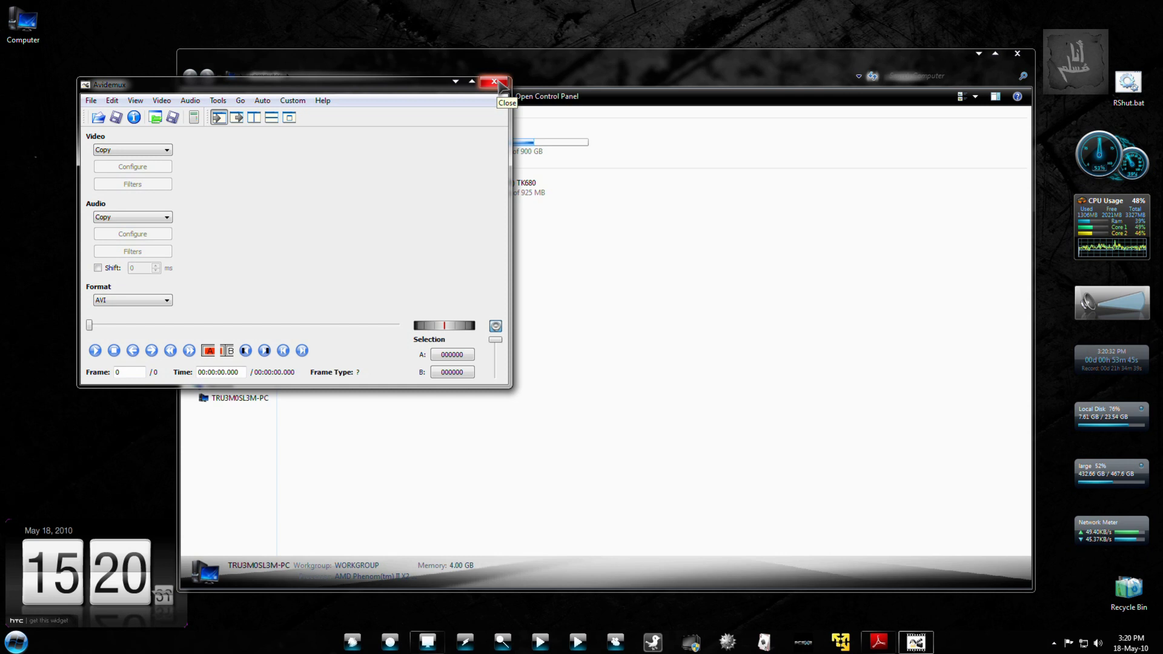
{"action": "left_click", "coordinate": [1054, 644]}
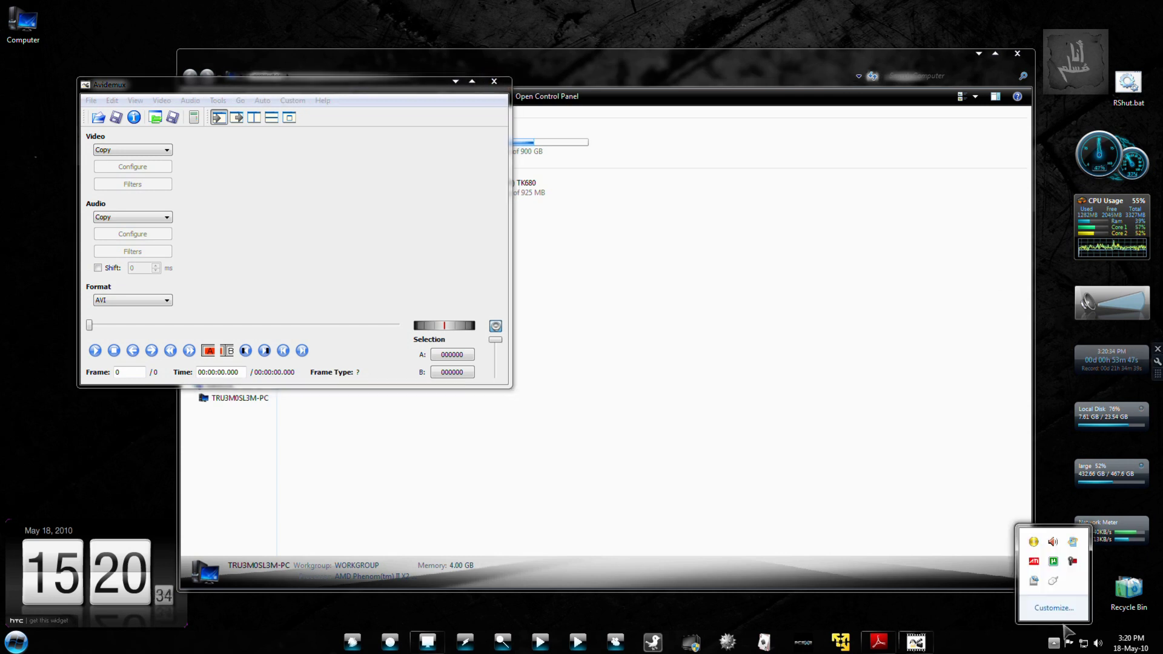
{"action": "right_click", "coordinate": [1055, 582]}
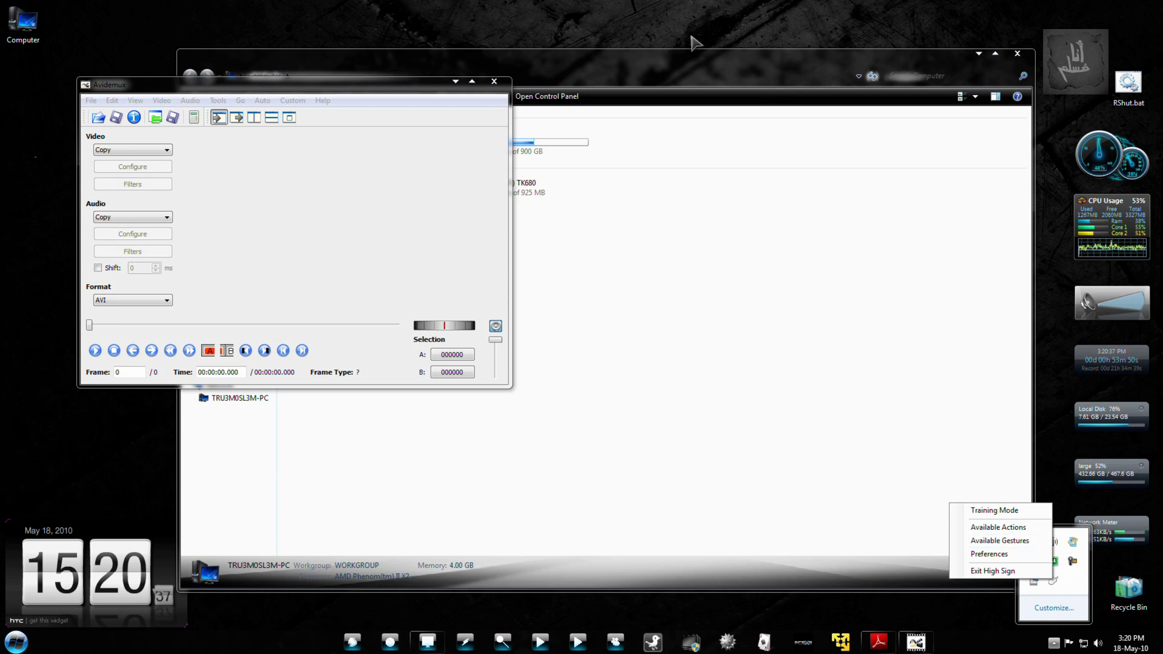